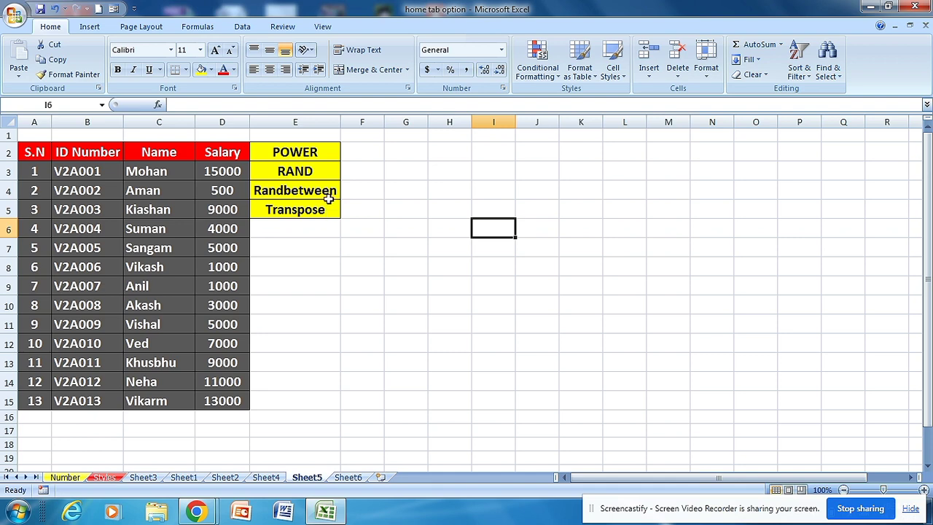
- Point out the salary table and the POWER, RAND, RANDBETWEEN and TRANSPOSE labels, then select G3
{"action": "left_click", "coordinate": [372, 164]}
{"action": "left_click", "coordinate": [371, 152]}
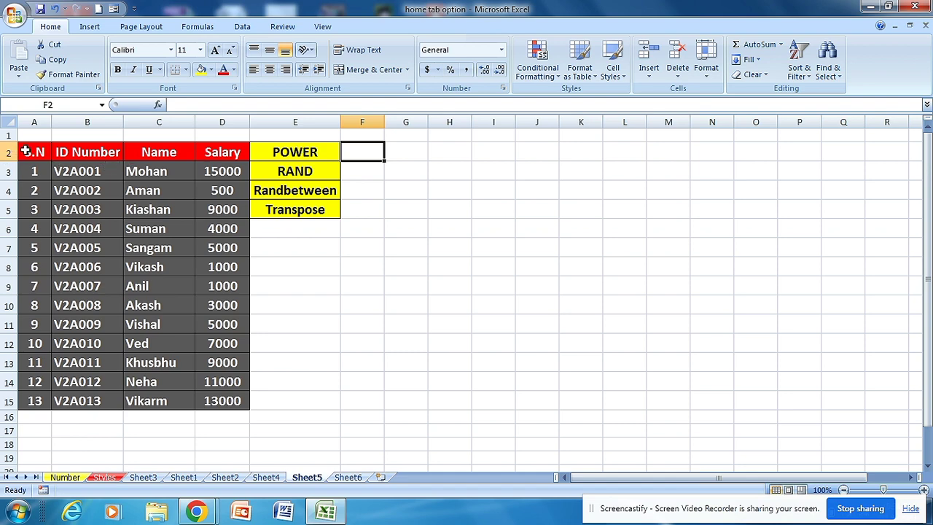
{"action": "left_click_drag", "start_coordinate": [29, 151], "coordinate": [325, 398]}
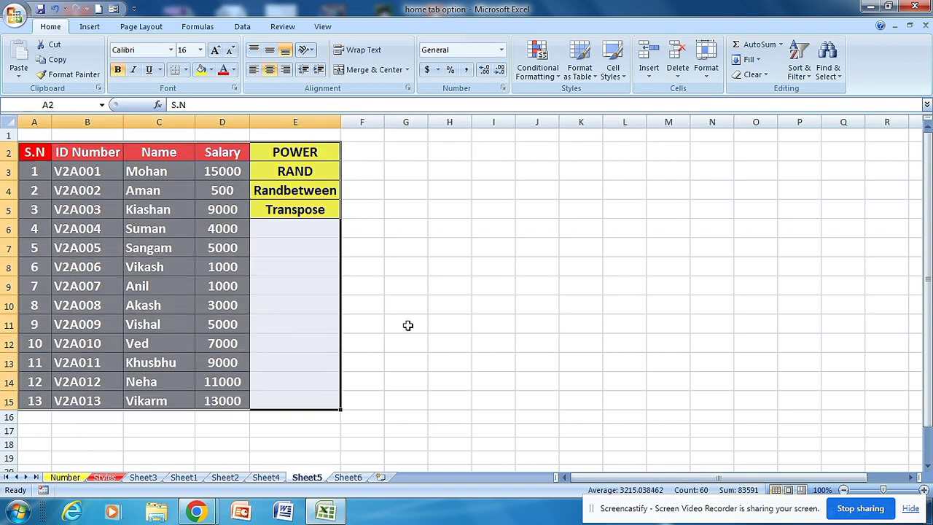
{"action": "left_click", "coordinate": [423, 306]}
{"action": "left_click", "coordinate": [300, 153]}
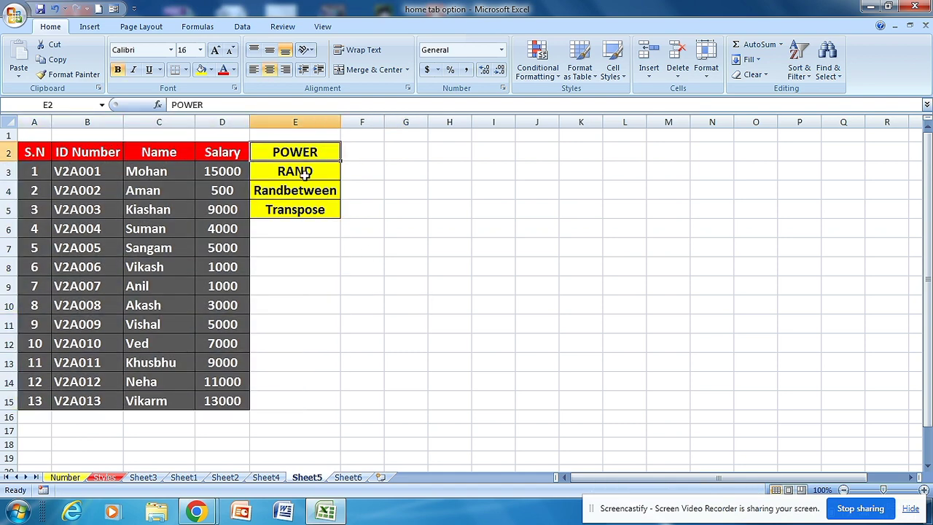
{"action": "left_click", "coordinate": [310, 174]}
{"action": "left_click", "coordinate": [307, 192]}
{"action": "left_click", "coordinate": [317, 211]}
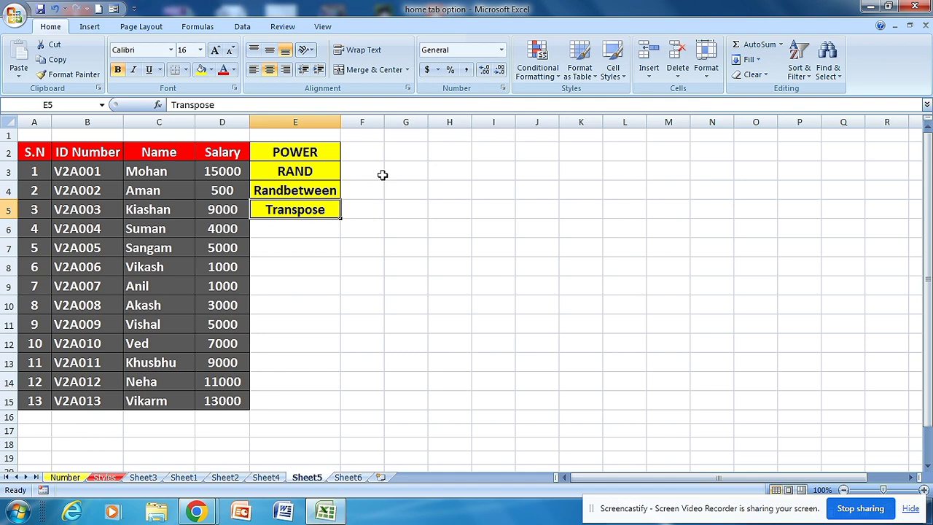
{"action": "left_click", "coordinate": [385, 153]}
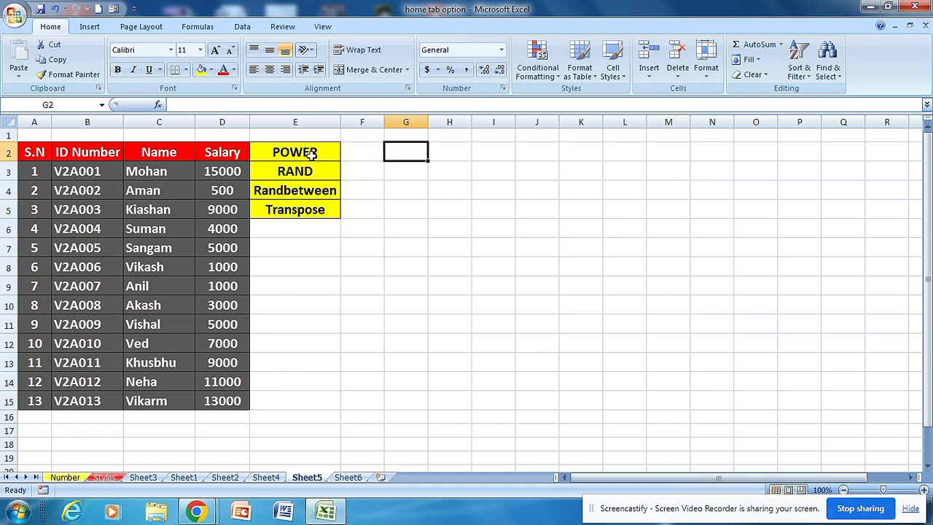
{"action": "left_click", "coordinate": [297, 153]}
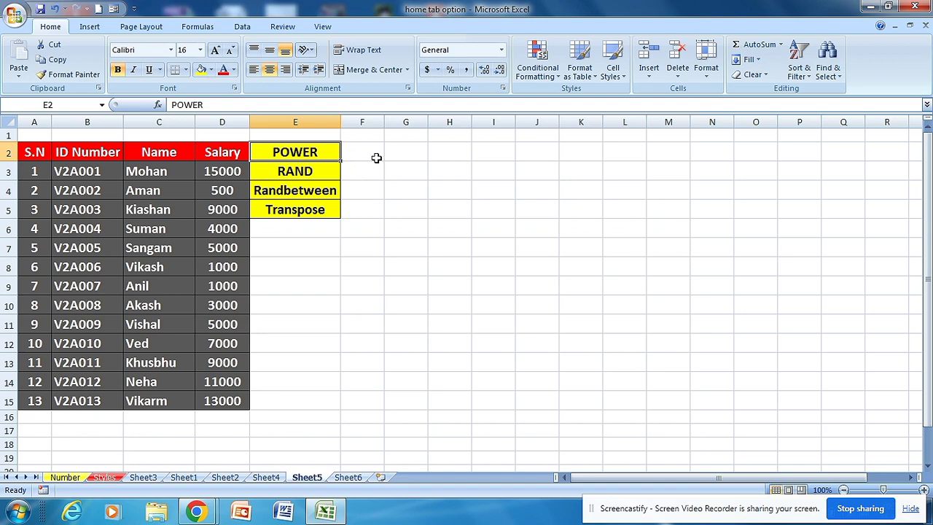
{"action": "left_click", "coordinate": [401, 169]}
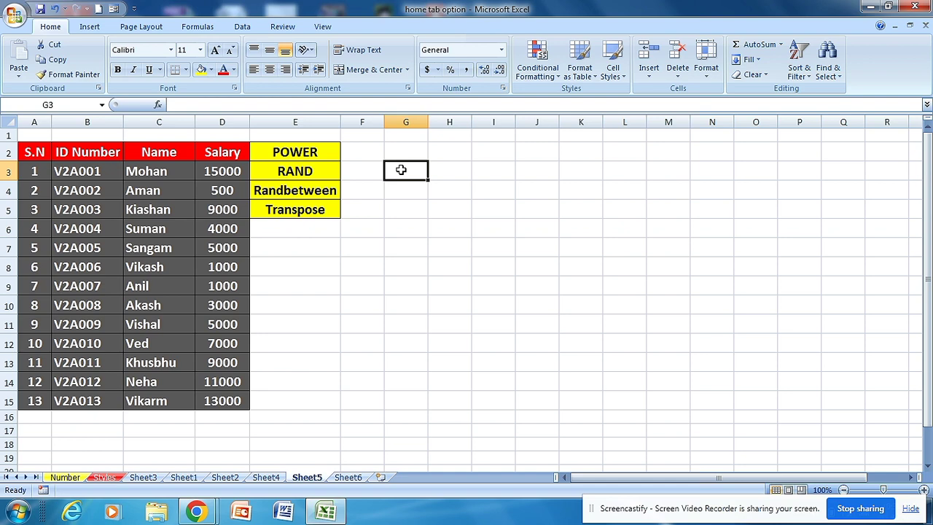
- Enter =POWER(5,2) in G3 so it displays 25
{"action": "type", "text": "="}
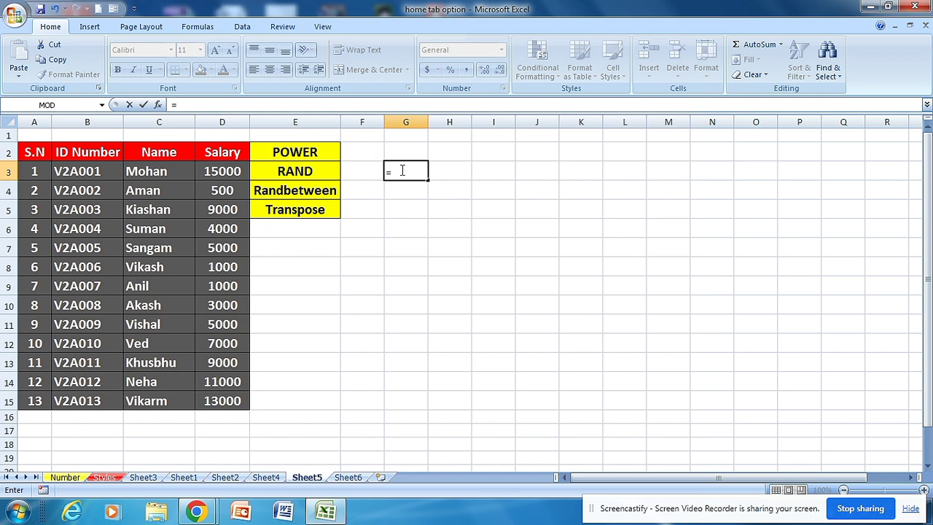
{"action": "type", "text": "poe"}
{"action": "key", "text": "BackSpace"}
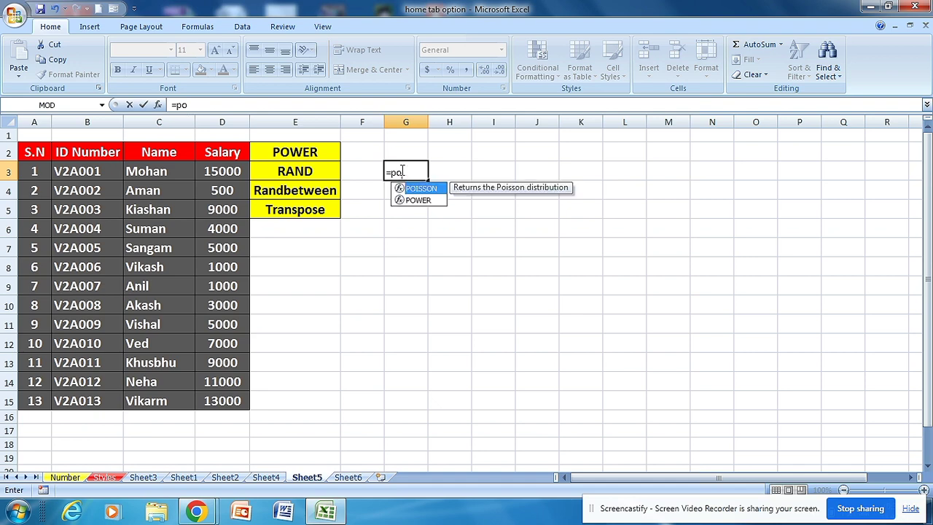
{"action": "type", "text": "we"}
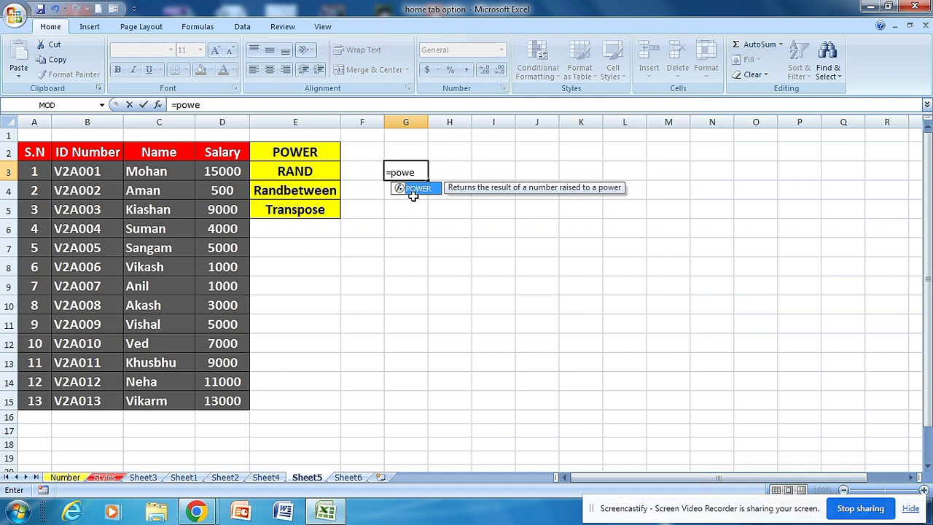
{"action": "double_click", "coordinate": [414, 190]}
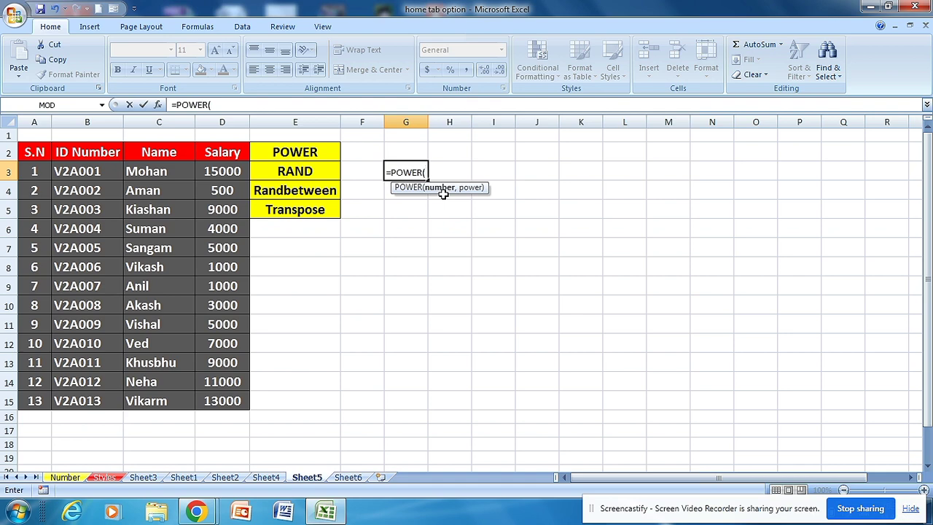
{"action": "type", "text": "5"}
{"action": "type", "text": ","}
{"action": "type", "text": "2"}
{"action": "type", "text": ")"}
{"action": "key", "text": "Return"}
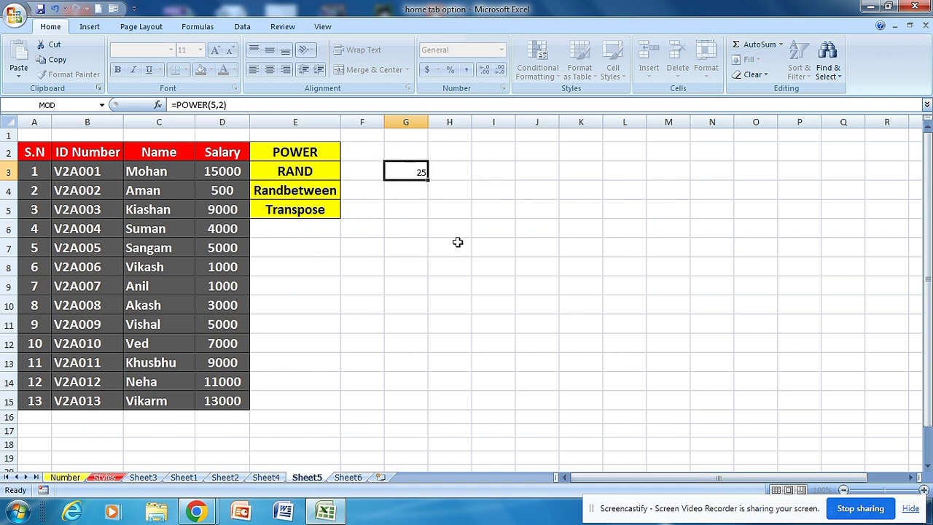
{"action": "left_click", "coordinate": [419, 173]}
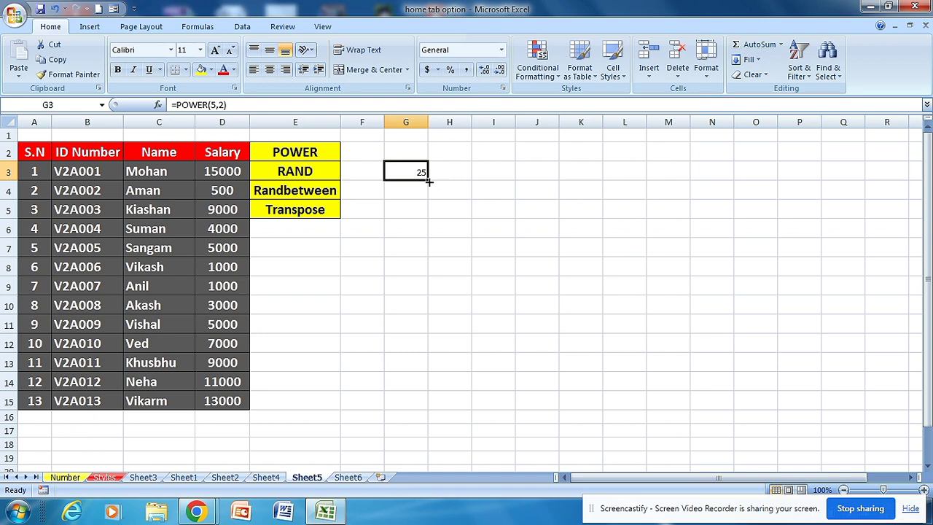
- Enter =POWER(6,2) in I3 so it displays 36
{"action": "left_click", "coordinate": [487, 174]}
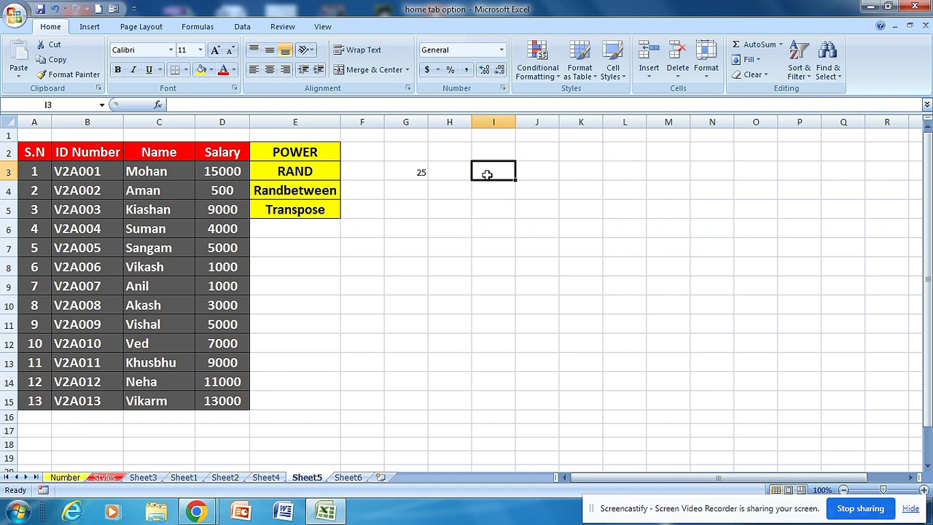
{"action": "type", "text": "=p"}
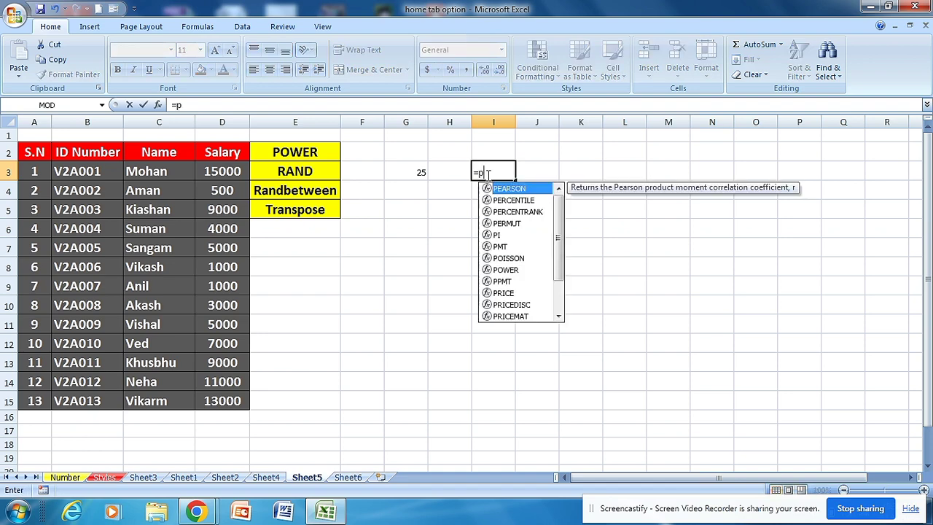
{"action": "type", "text": "owe"}
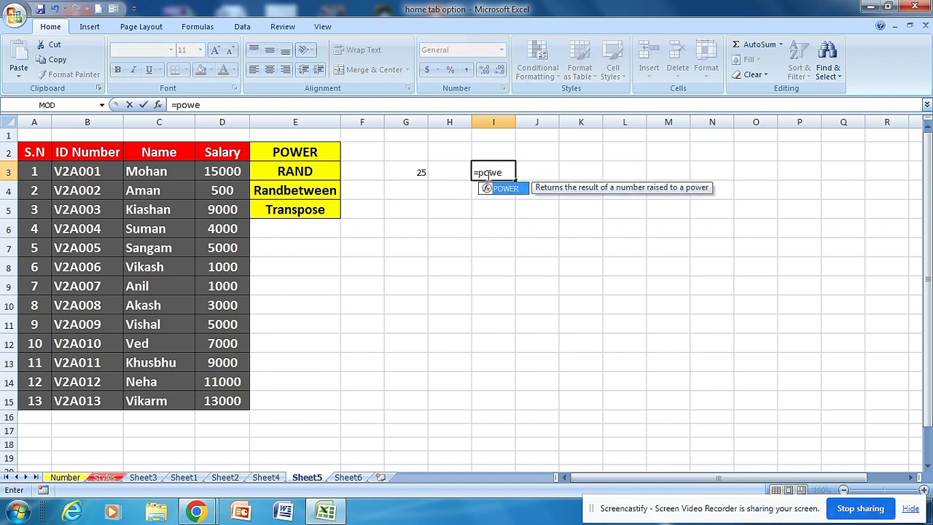
{"action": "key", "text": "Tab"}
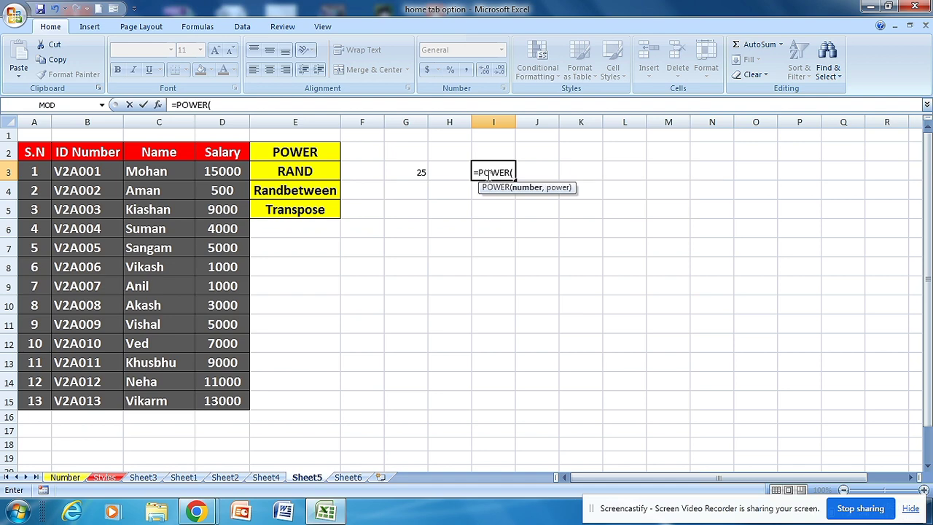
{"action": "type", "text": "6"}
{"action": "type", "text": ","}
{"action": "type", "text": "2"}
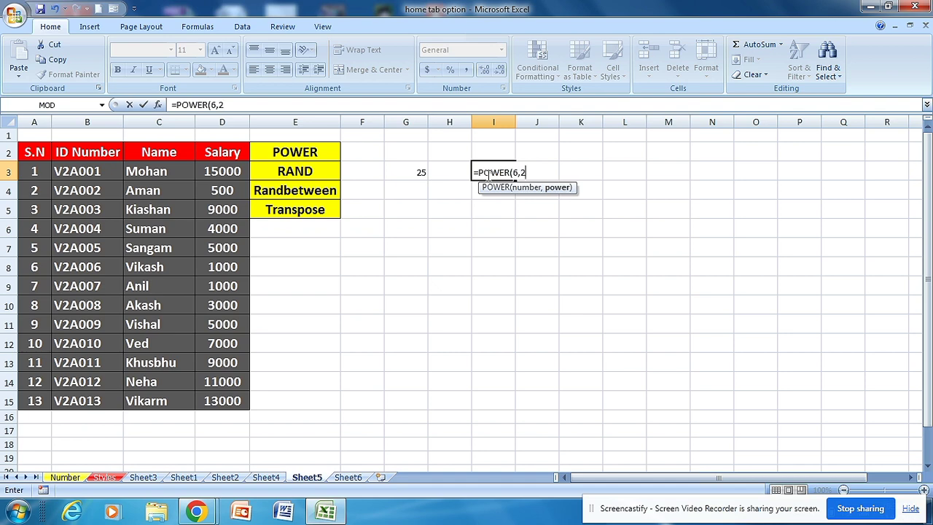
{"action": "type", "text": ")"}
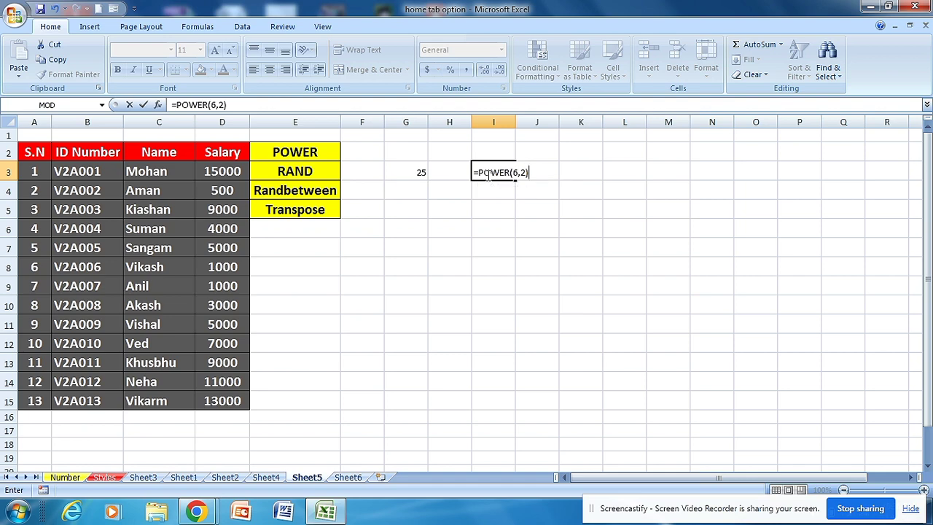
{"action": "key", "text": "Return"}
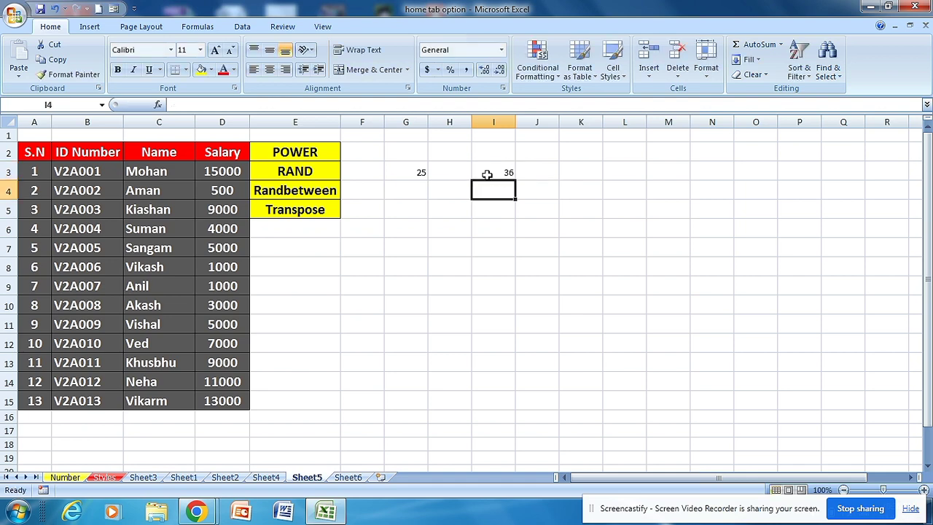
{"action": "left_click", "coordinate": [502, 172]}
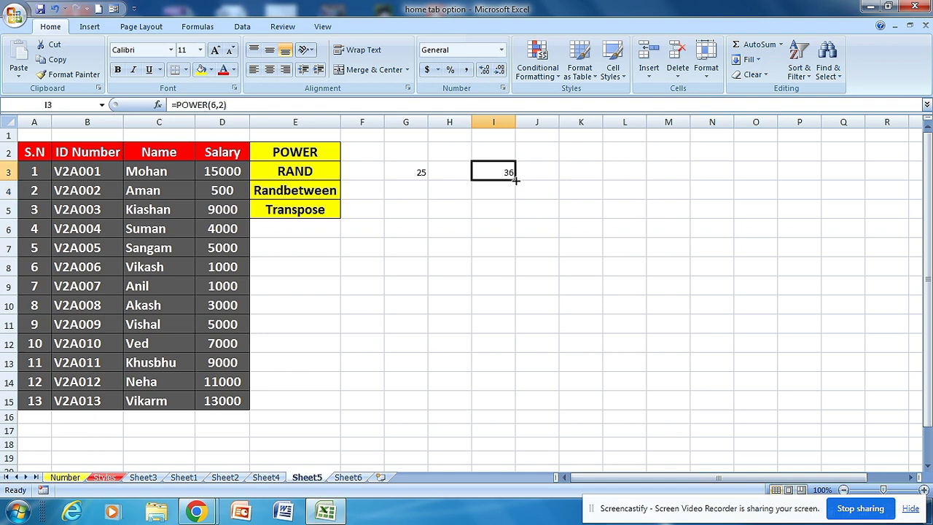
- Select the result cells G3 through J3
{"action": "left_click", "coordinate": [527, 173]}
{"action": "left_click", "coordinate": [506, 175]}
{"action": "left_click_drag", "start_coordinate": [400, 172], "coordinate": [500, 173]}
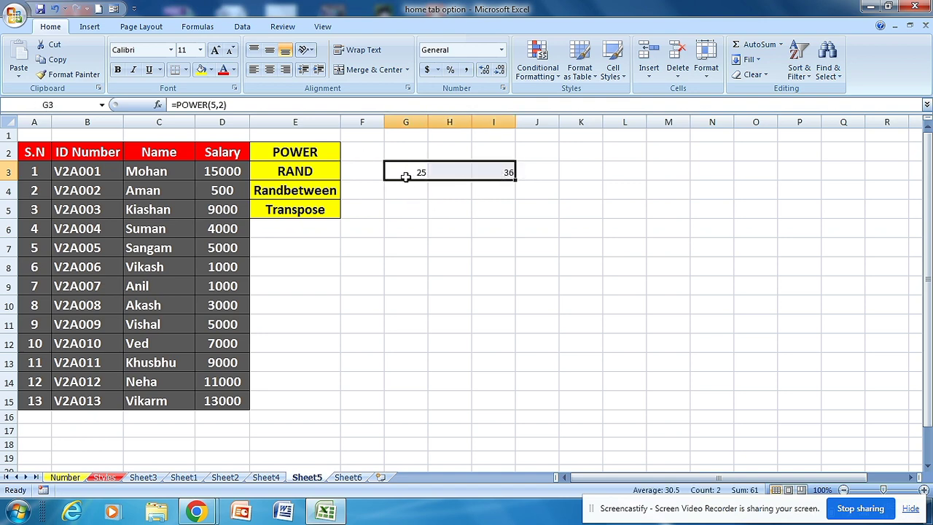
{"action": "left_click", "coordinate": [359, 175]}
{"action": "left_click", "coordinate": [391, 171]}
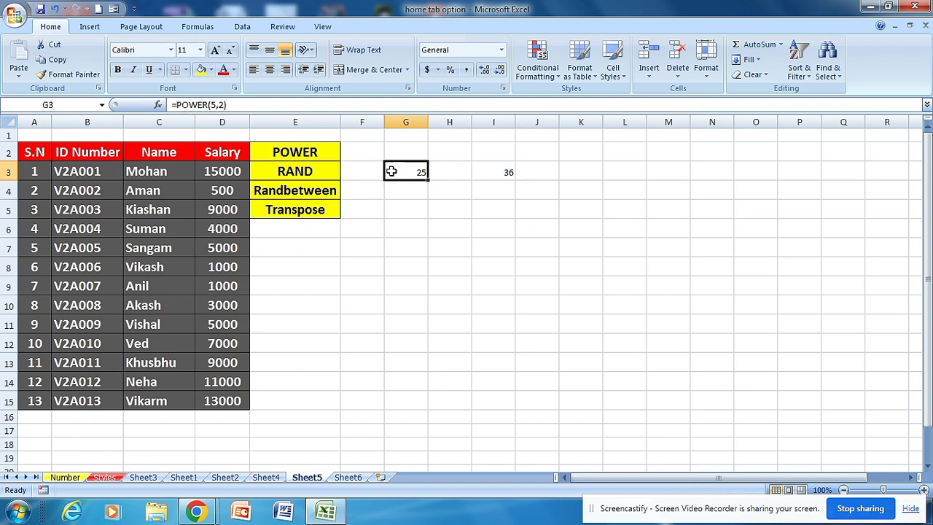
{"action": "left_click_drag", "start_coordinate": [392, 171], "coordinate": [539, 173]}
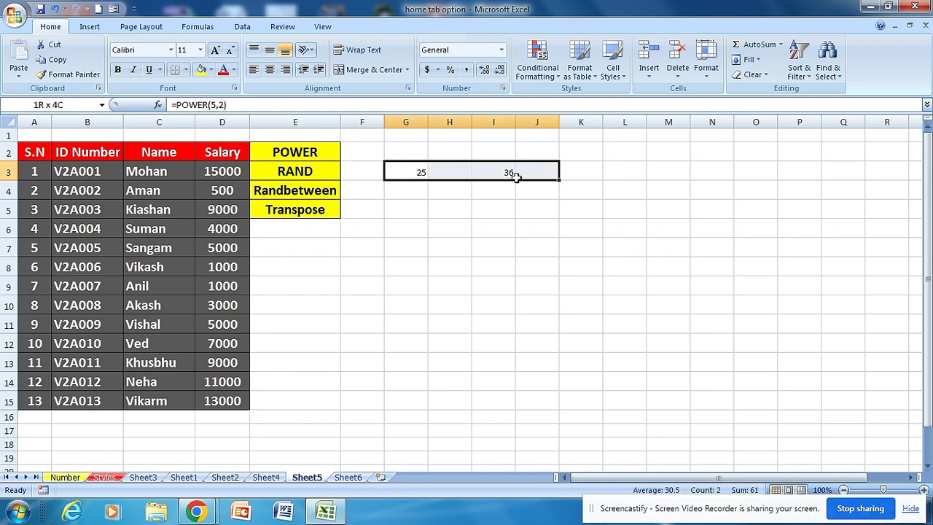
{"action": "double_click", "coordinate": [406, 173]}
{"action": "left_click", "coordinate": [459, 191]}
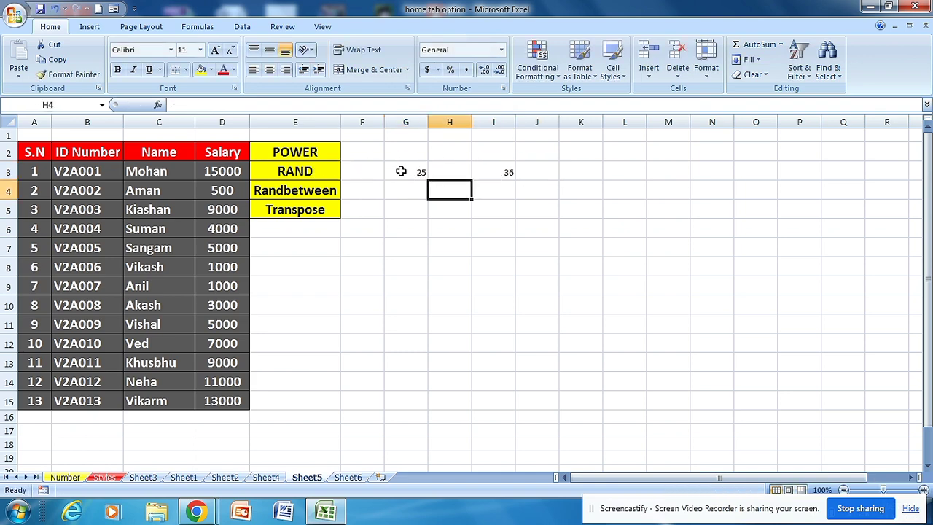
{"action": "left_click_drag", "start_coordinate": [401, 171], "coordinate": [527, 170]}
{"action": "key", "text": "Delete"}
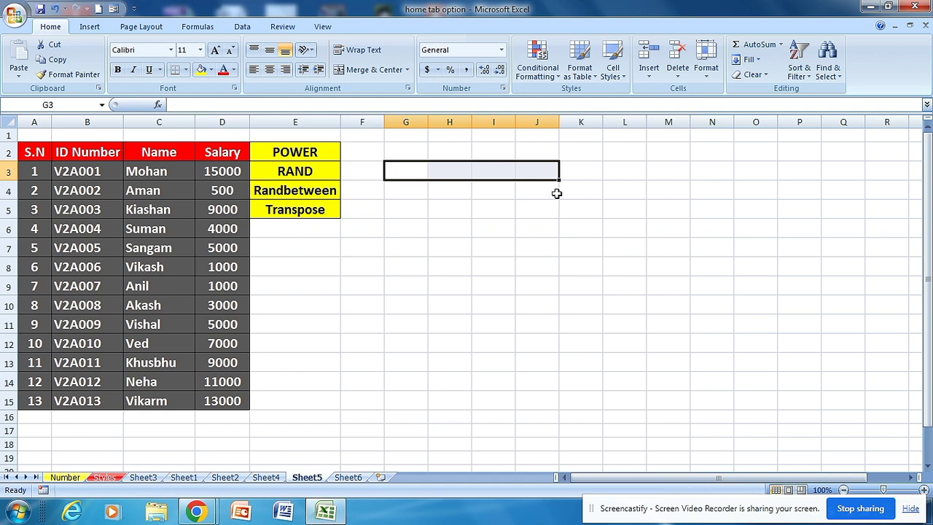
{"action": "left_click", "coordinate": [431, 195]}
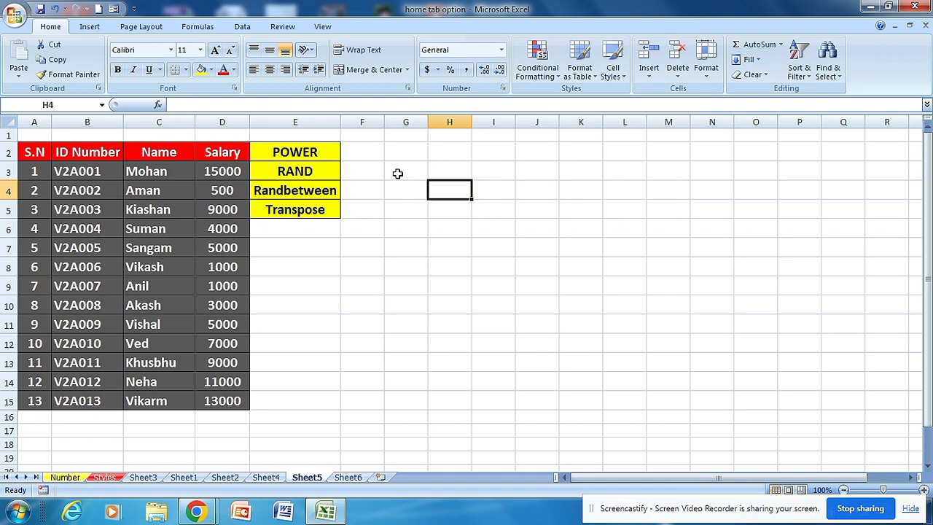
{"action": "left_click", "coordinate": [388, 184]}
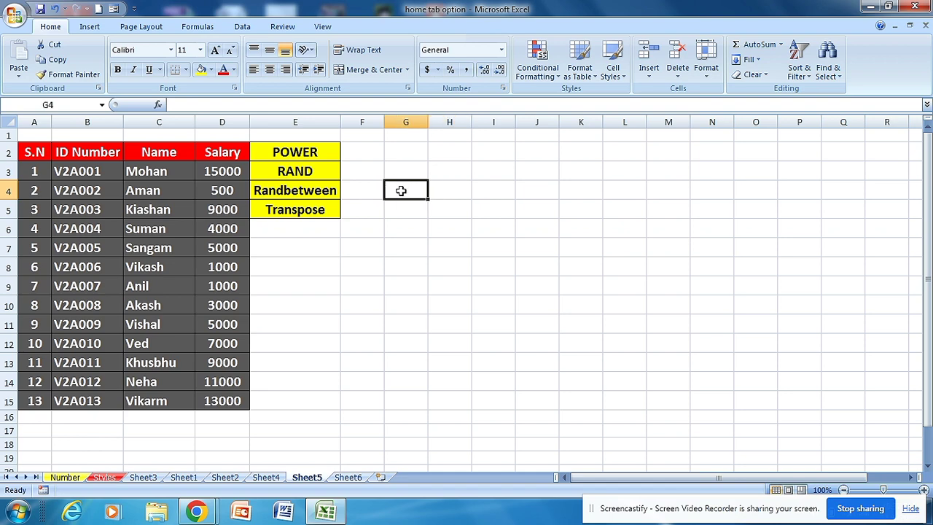
{"action": "mouse_move", "coordinate": [406, 172]}
{"action": "left_mouse_down"}
{"action": "mouse_move", "coordinate": [628, 294]}
{"action": "mouse_move", "coordinate": [636, 288]}
{"action": "left_mouse_up"}
{"action": "left_click", "coordinate": [651, 241]}
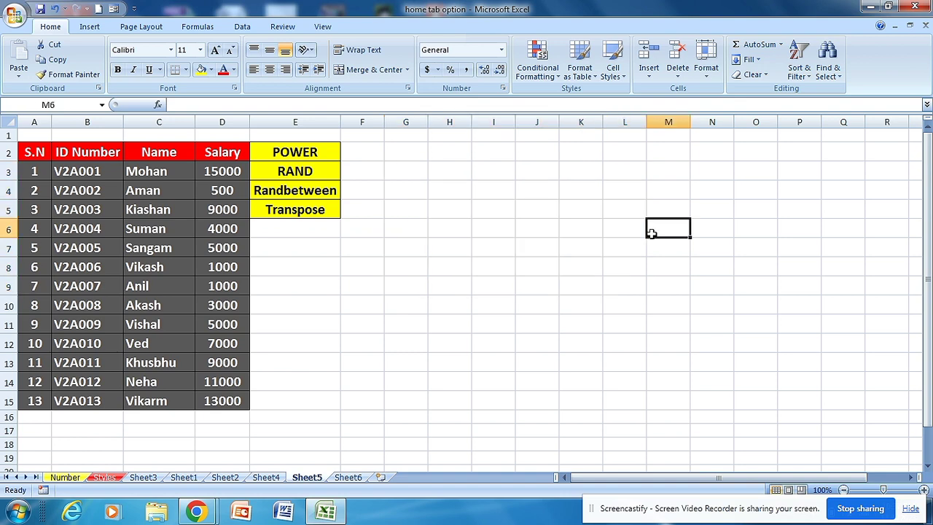
{"action": "left_click", "coordinate": [412, 171]}
{"action": "left_click_drag", "start_coordinate": [413, 171], "coordinate": [562, 278]}
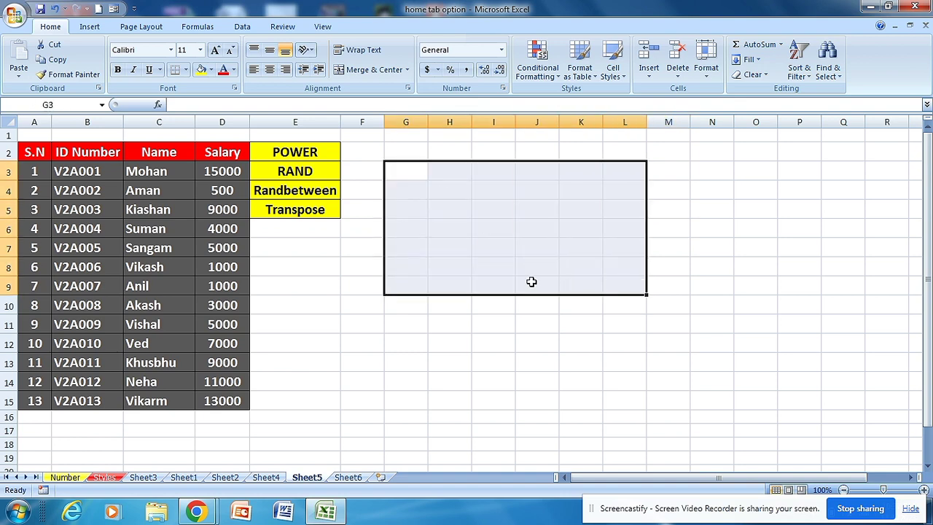
{"action": "left_click", "coordinate": [414, 170]}
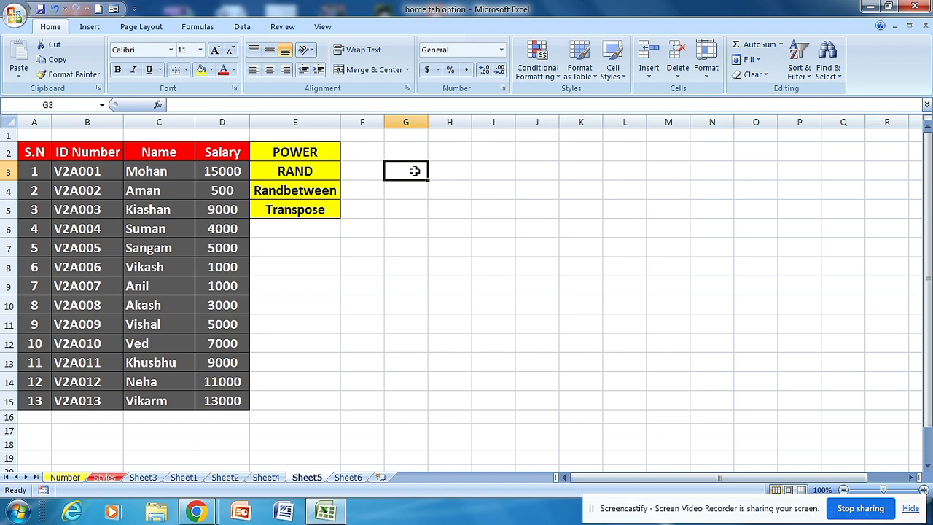
{"action": "type", "text": "="}
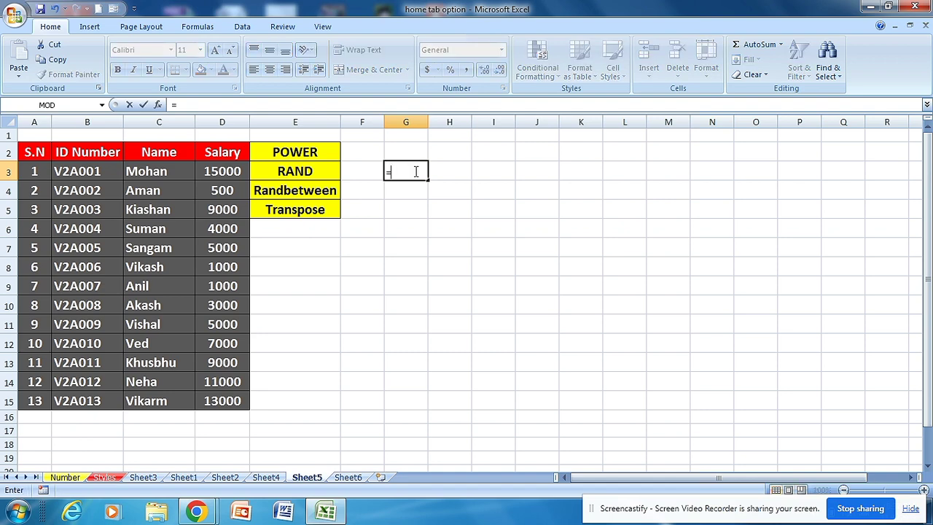
{"action": "type", "text": "ran"}
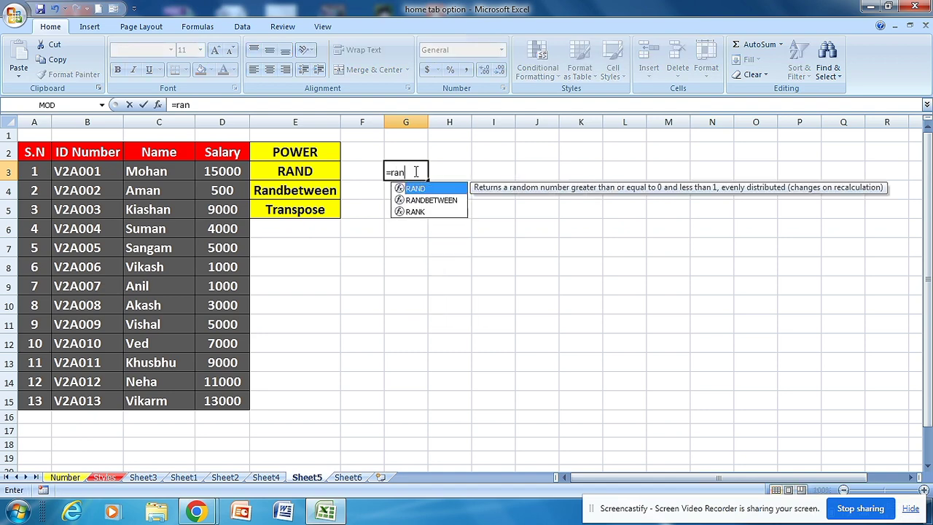
{"action": "type", "text": "f"}
{"action": "key", "text": "BackSpace"}
{"action": "type", "text": "d"}
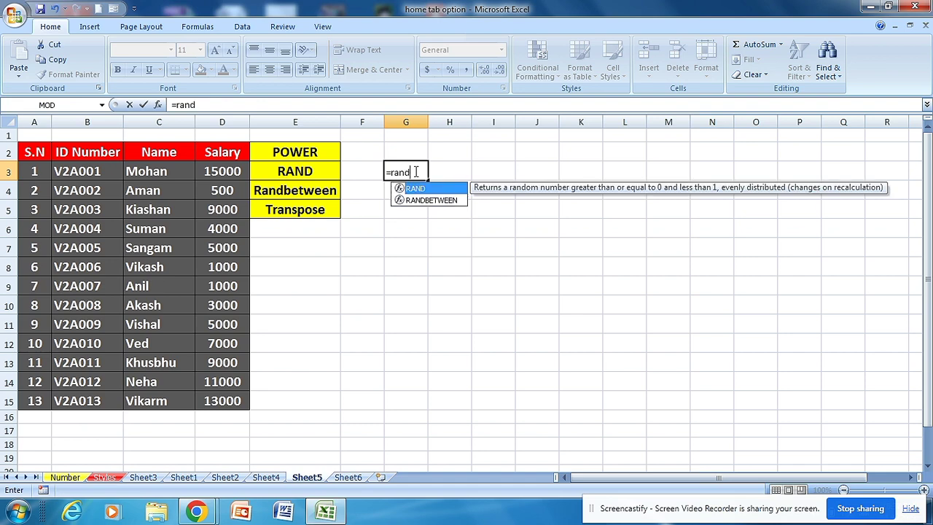
{"action": "key", "text": "Tab"}
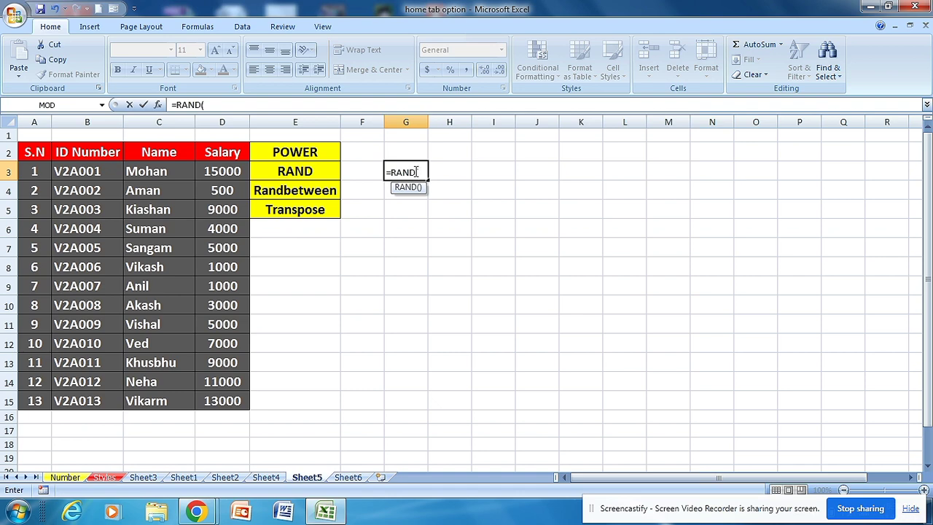
{"action": "type", "text": ")"}
{"action": "key", "text": "Return"}
{"action": "left_click", "coordinate": [427, 175]}
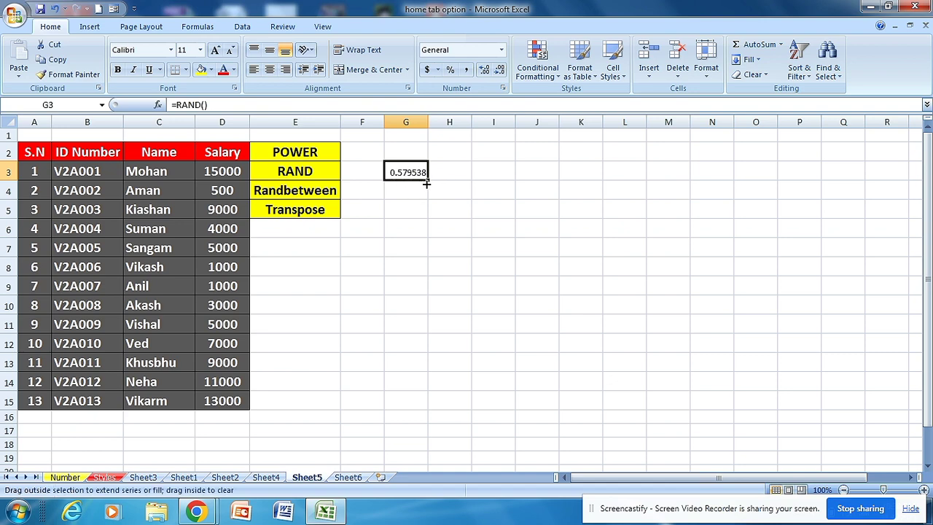
{"action": "left_click_drag", "start_coordinate": [427, 184], "coordinate": [427, 387]}
{"action": "left_click", "coordinate": [454, 323]}
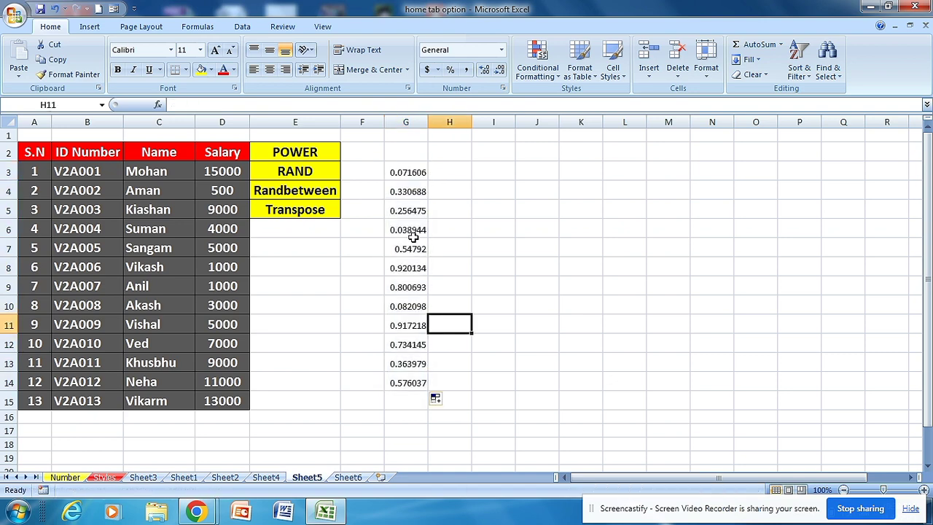
{"action": "left_click", "coordinate": [417, 173]}
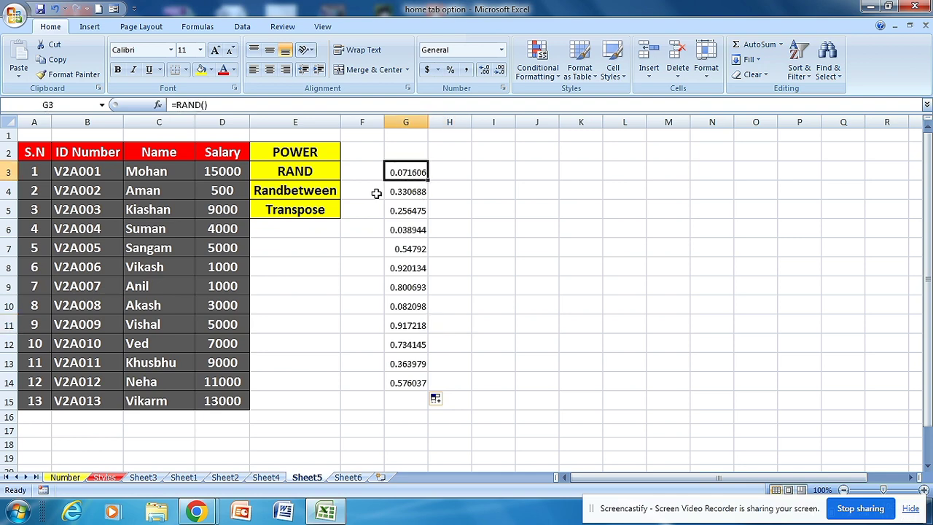
{"action": "left_click_drag", "start_coordinate": [428, 182], "coordinate": [634, 305]}
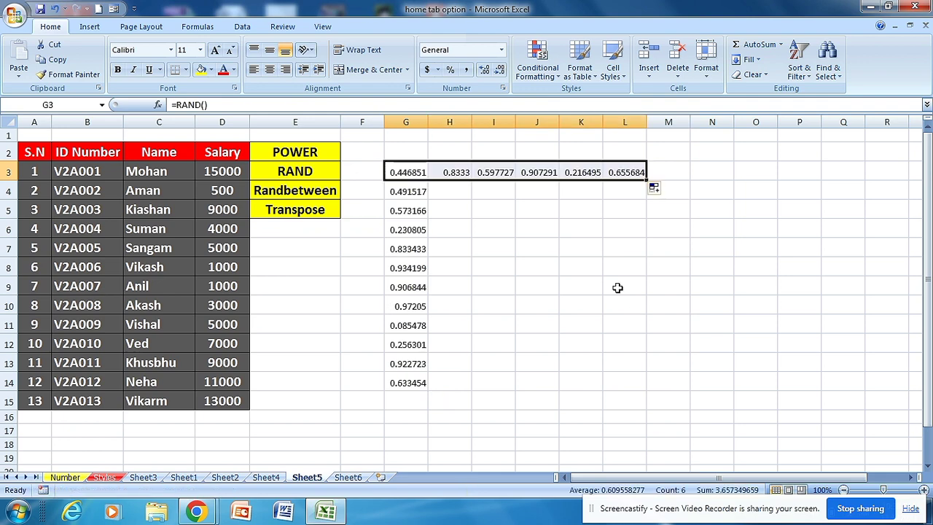
{"action": "left_click", "coordinate": [417, 381]}
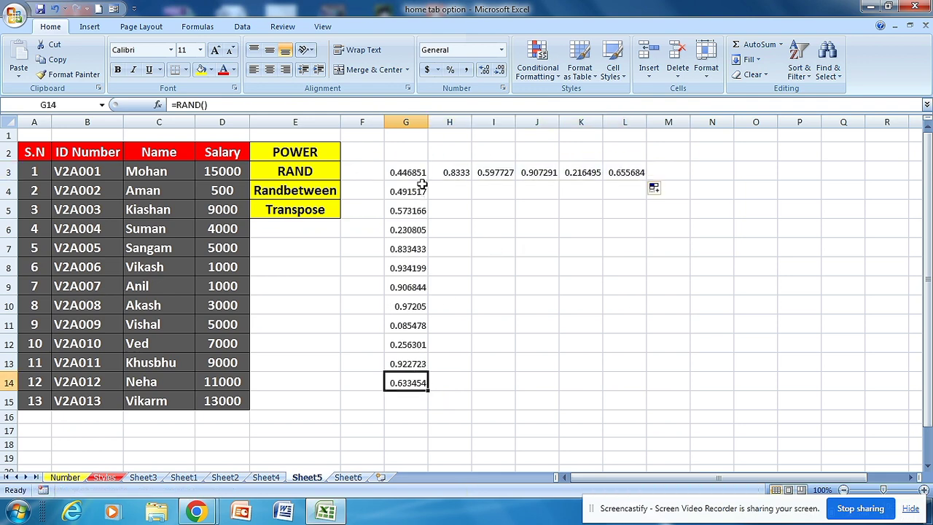
{"action": "mouse_move", "coordinate": [419, 173]}
{"action": "left_mouse_down"}
{"action": "mouse_move", "coordinate": [428, 392]}
{"action": "mouse_move", "coordinate": [645, 379]}
{"action": "left_mouse_up"}
{"action": "left_click", "coordinate": [693, 247]}
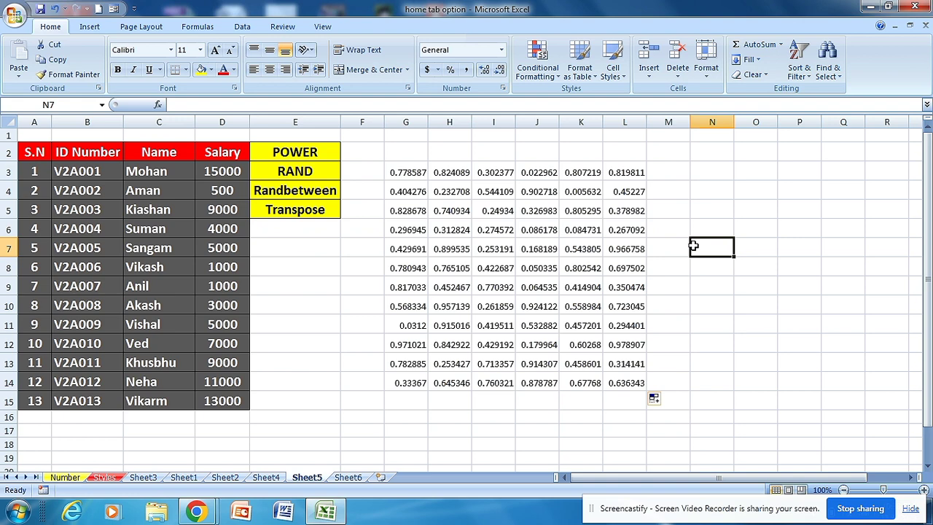
{"action": "left_click_drag", "start_coordinate": [406, 172], "coordinate": [635, 375]}
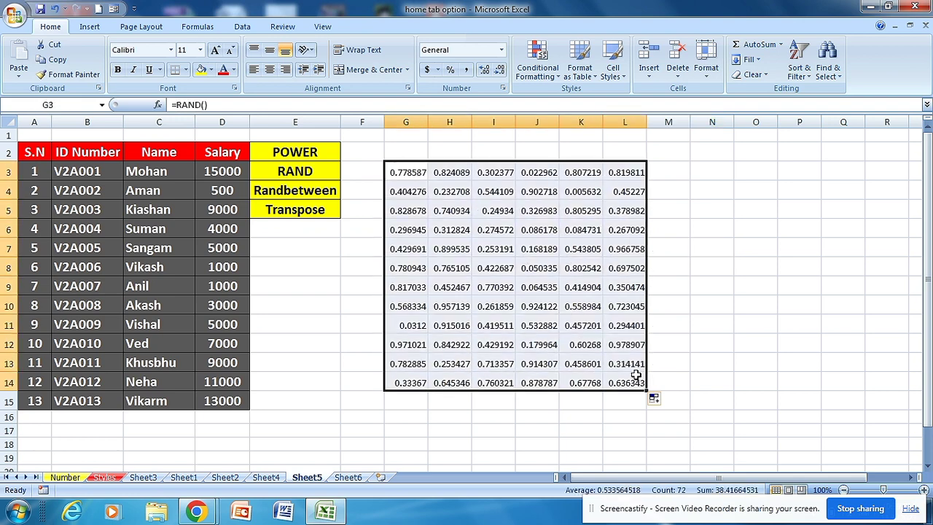
{"action": "left_click", "coordinate": [666, 289]}
{"action": "left_click_drag", "start_coordinate": [393, 172], "coordinate": [634, 383]}
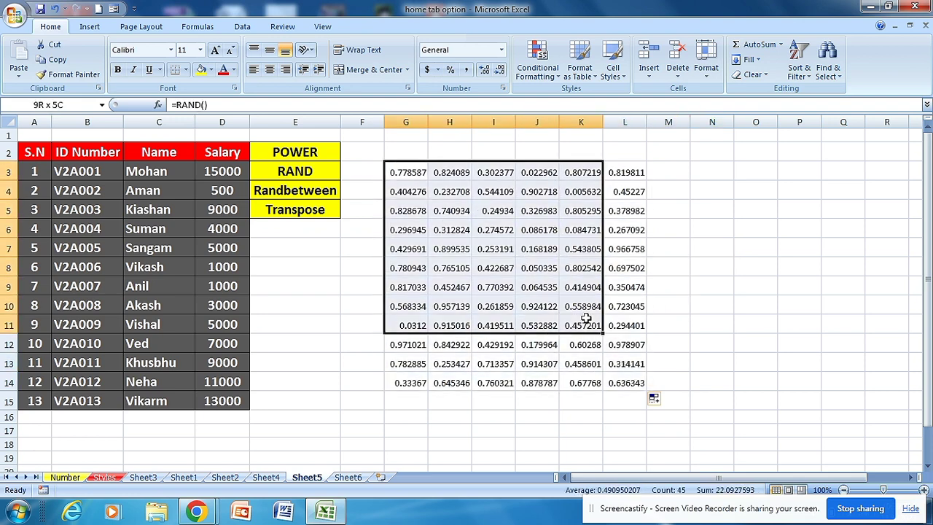
{"action": "left_click", "coordinate": [704, 307]}
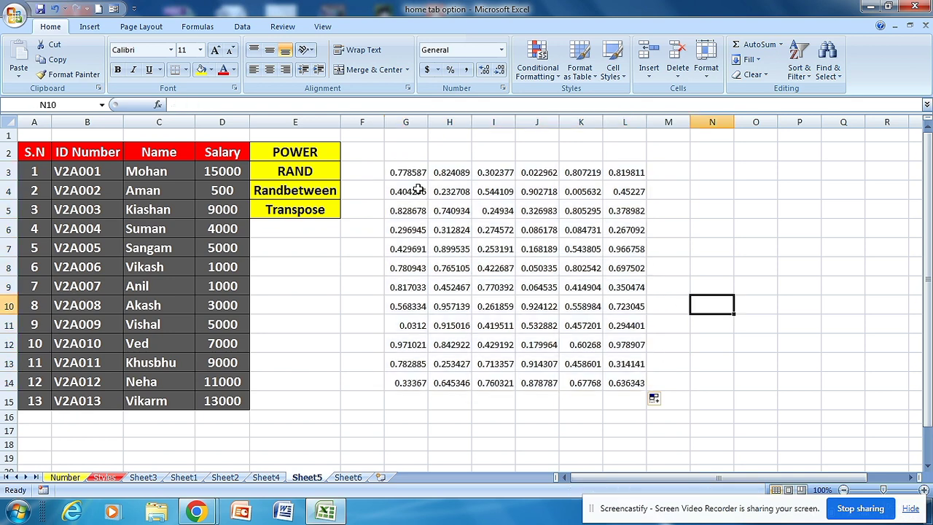
{"action": "left_click_drag", "start_coordinate": [406, 172], "coordinate": [617, 375]}
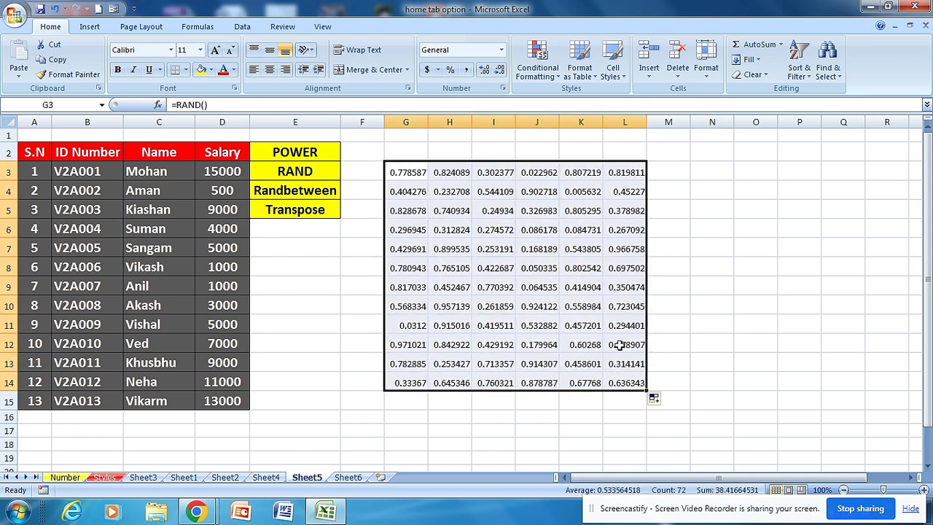
{"action": "left_click", "coordinate": [685, 262]}
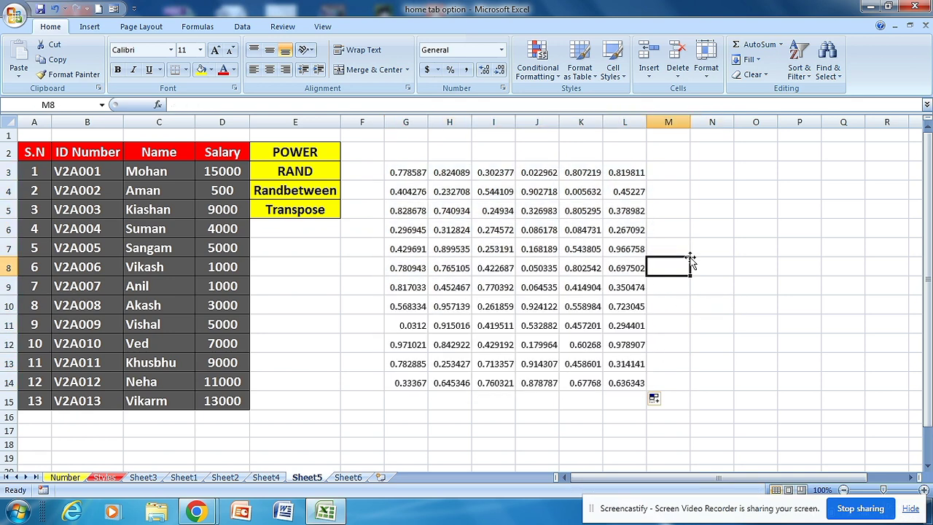
{"action": "key", "text": "ctrl+z"}
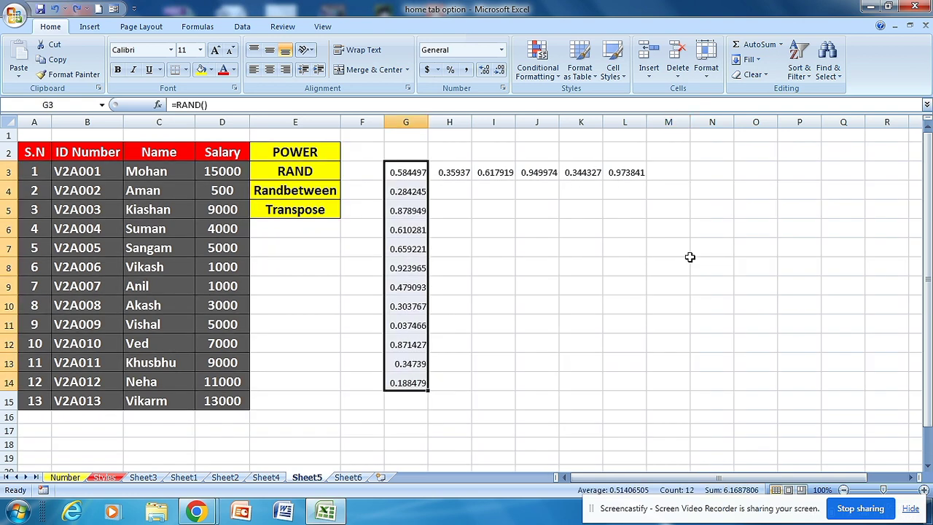
{"action": "key", "text": "ctrl+z"}
{"action": "left_click", "coordinate": [434, 263]}
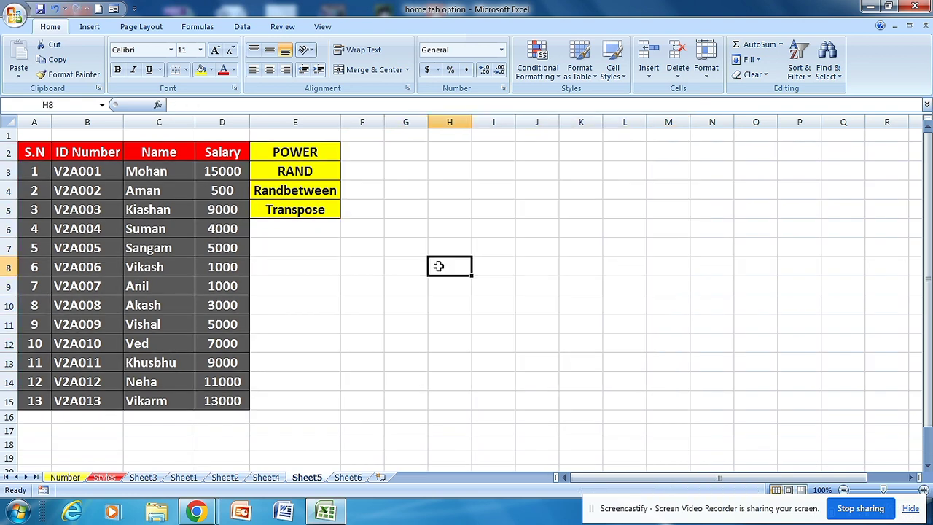
{"action": "left_click", "coordinate": [430, 175]}
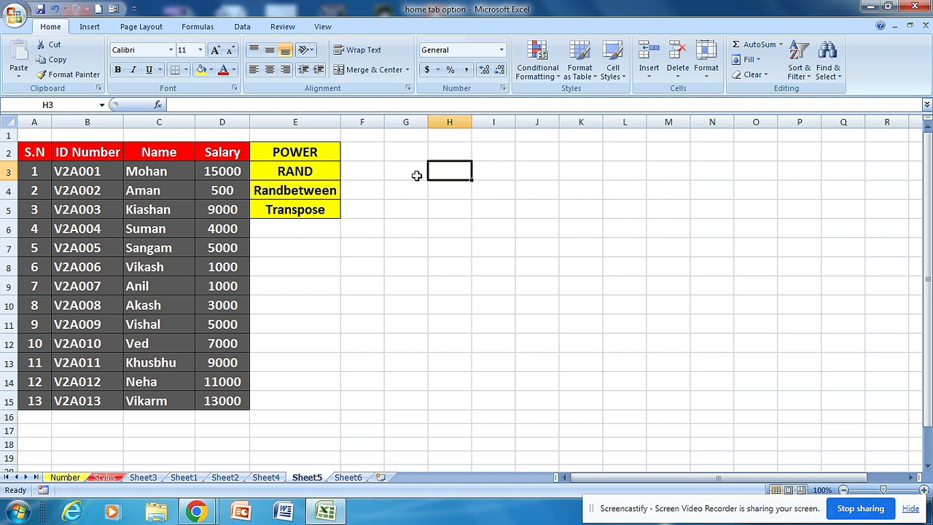
- Type the headings hindi, match and english across G3, H3 and I3
{"action": "left_click", "coordinate": [418, 173]}
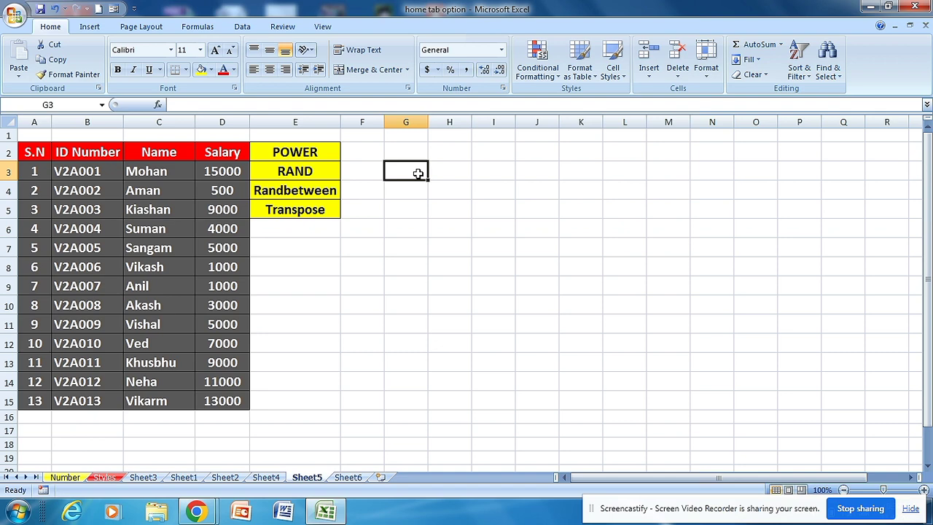
{"action": "left_click", "coordinate": [410, 189]}
{"action": "left_click", "coordinate": [406, 171]}
{"action": "double_click", "coordinate": [406, 171]}
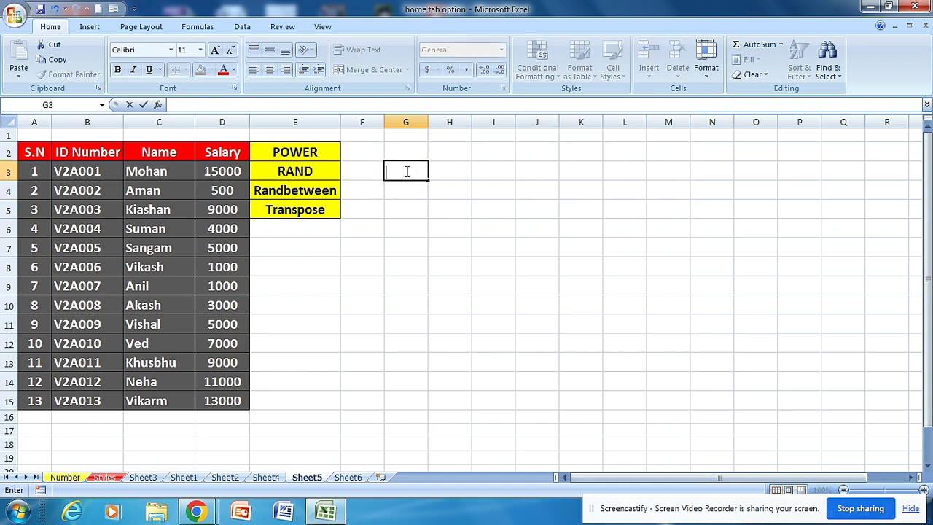
{"action": "type", "text": "hindi"}
{"action": "key", "text": "Tab"}
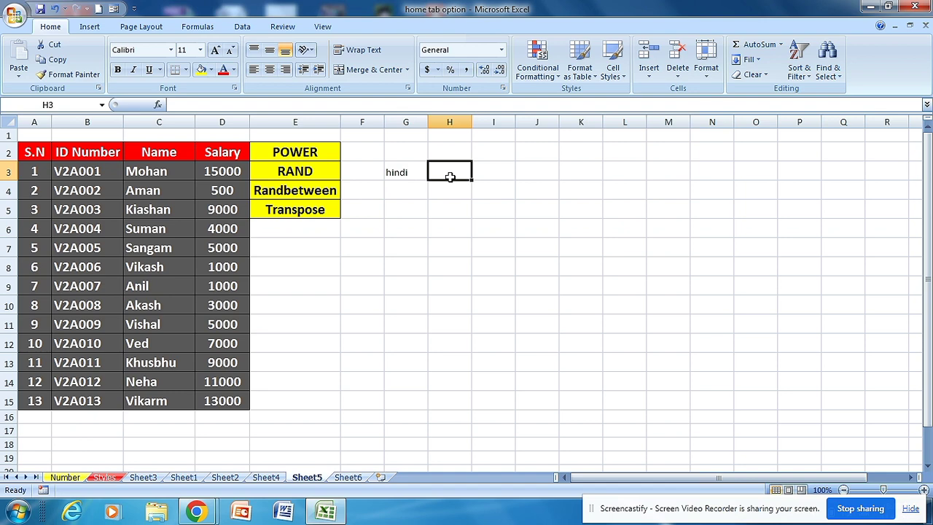
{"action": "type", "text": "match"}
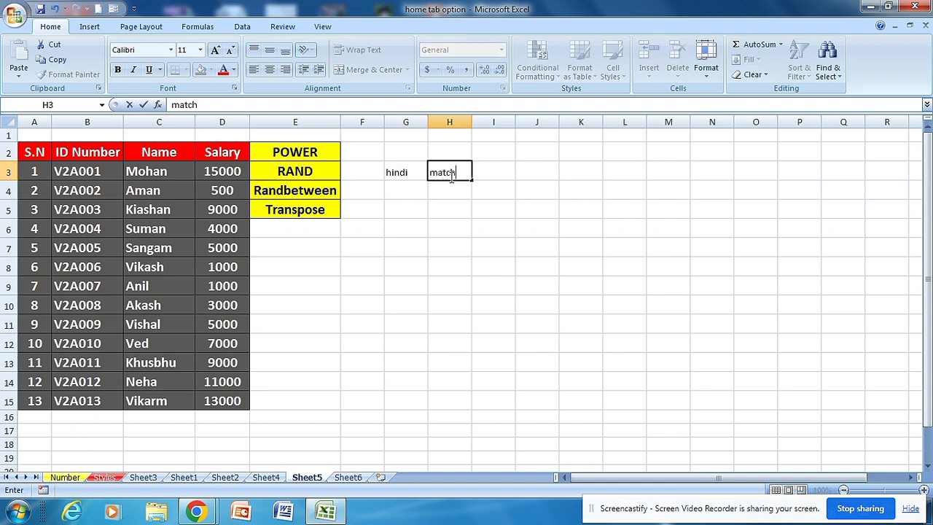
{"action": "key", "text": "Tab"}
{"action": "type", "text": "en"}
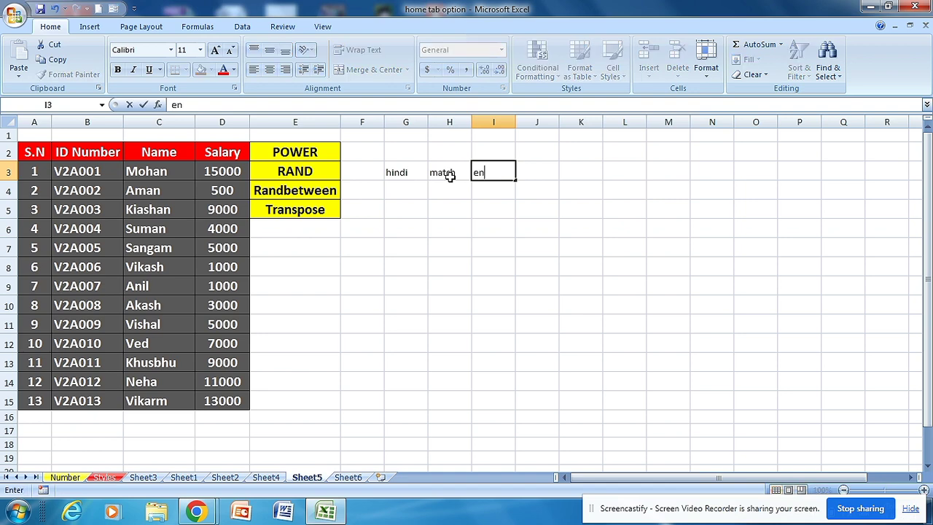
{"action": "type", "text": "glish"}
{"action": "left_click", "coordinate": [528, 186]}
{"action": "left_click", "coordinate": [411, 187]}
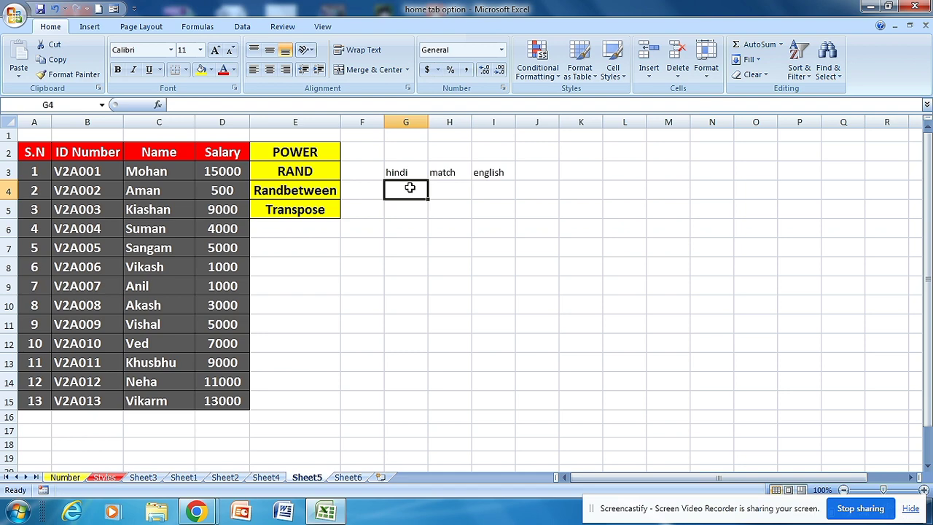
- Fill G4:I15 with =RANDBETWEEN(33,90) for 36 random marks
{"action": "mouse_move", "coordinate": [407, 188]}
{"action": "left_mouse_down"}
{"action": "mouse_move", "coordinate": [508, 358]}
{"action": "mouse_move", "coordinate": [508, 394]}
{"action": "left_mouse_up"}
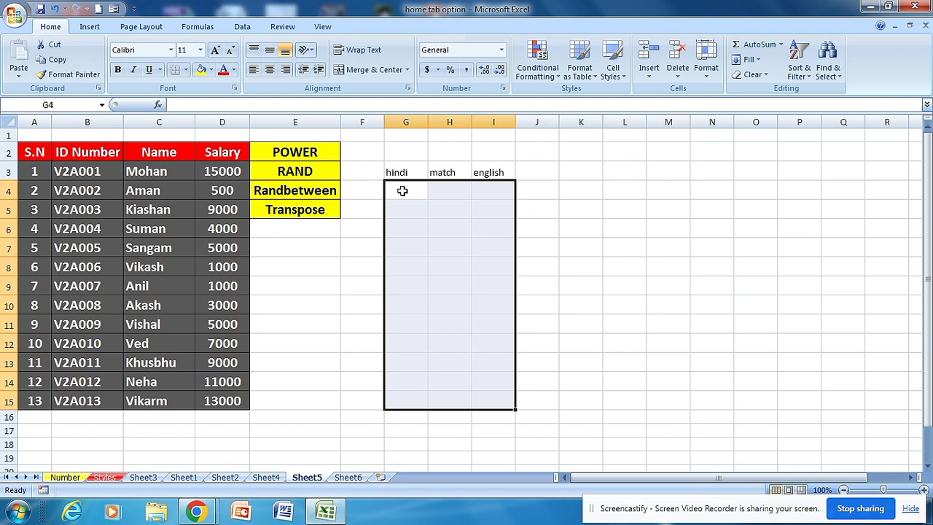
{"action": "type", "text": "="}
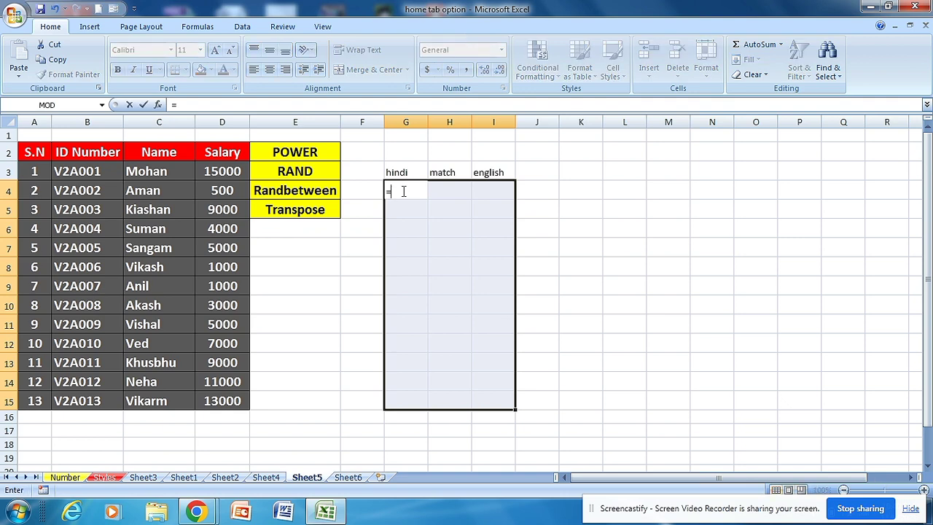
{"action": "type", "text": "rand"}
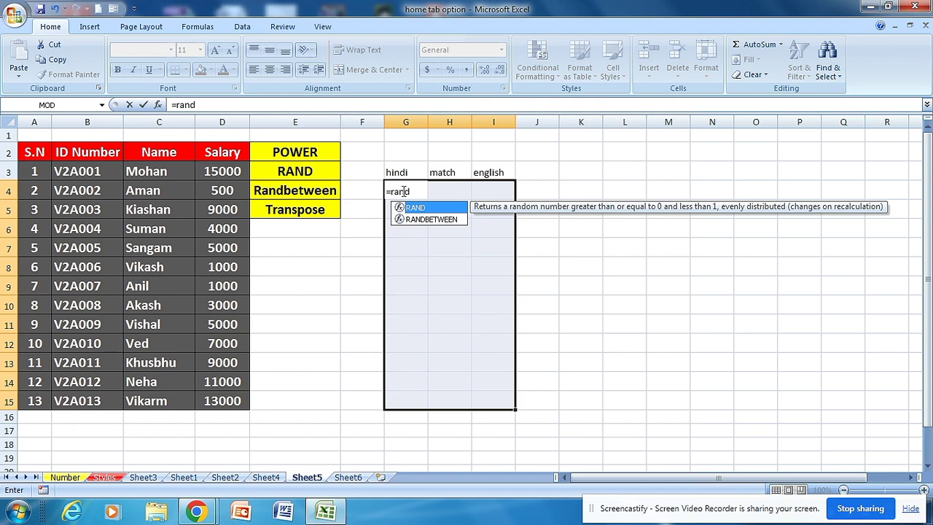
{"action": "type", "text": "b"}
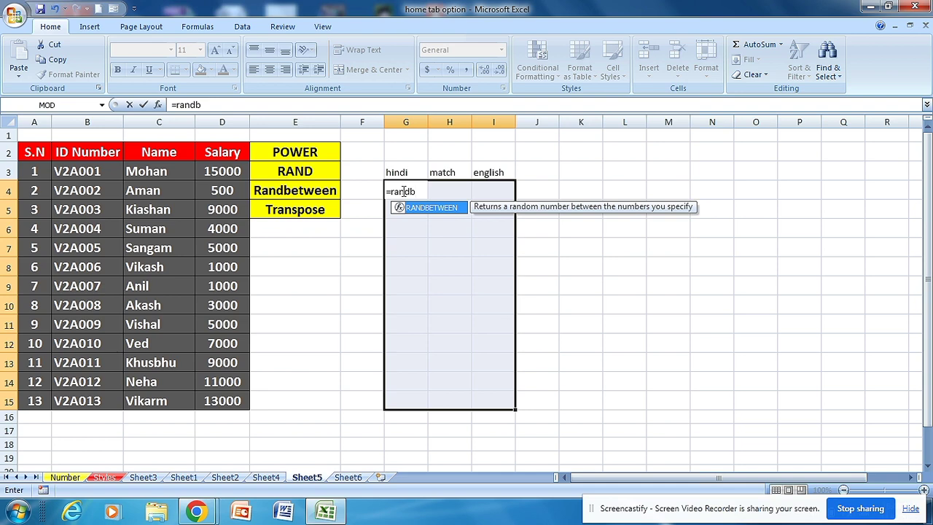
{"action": "key", "text": "Tab"}
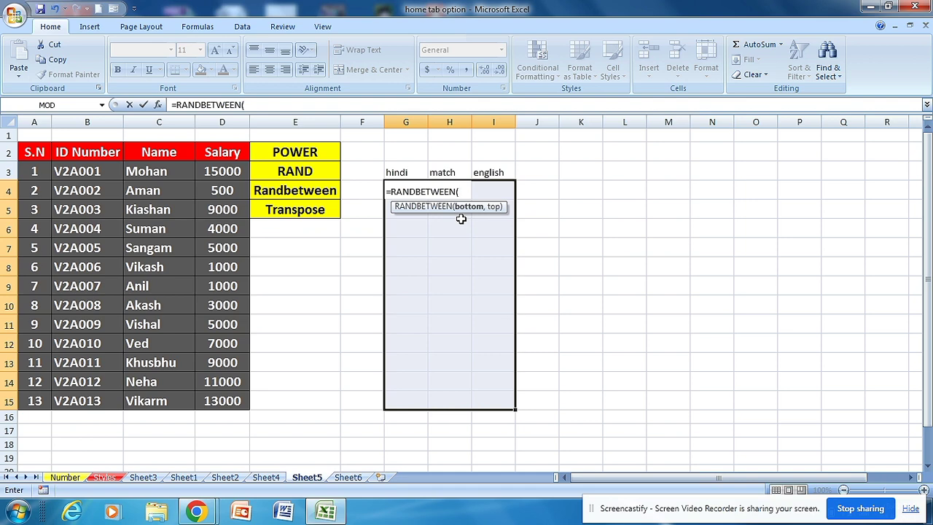
{"action": "type", "text": "33"}
{"action": "type", "text": ","}
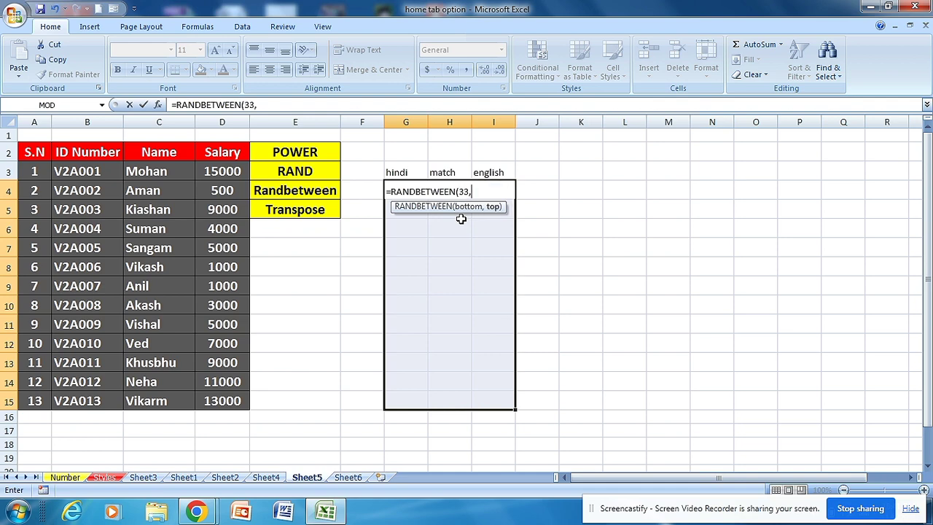
{"action": "type", "text": "90"}
{"action": "type", "text": ")"}
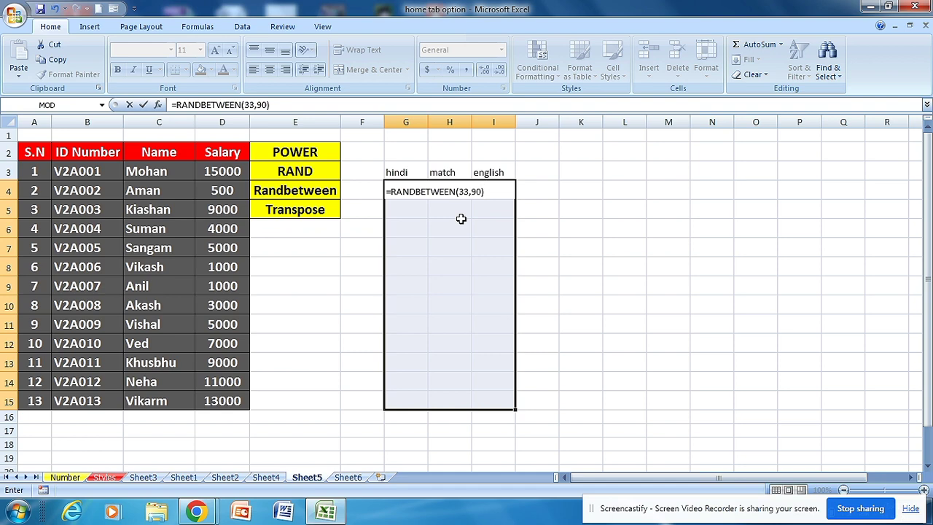
{"action": "key", "text": "Return"}
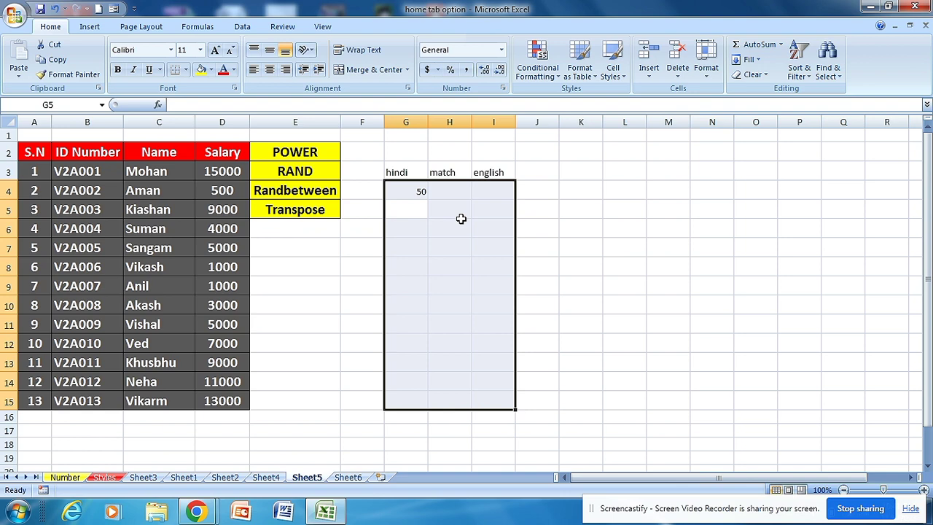
{"action": "key", "text": "ctrl+d"}
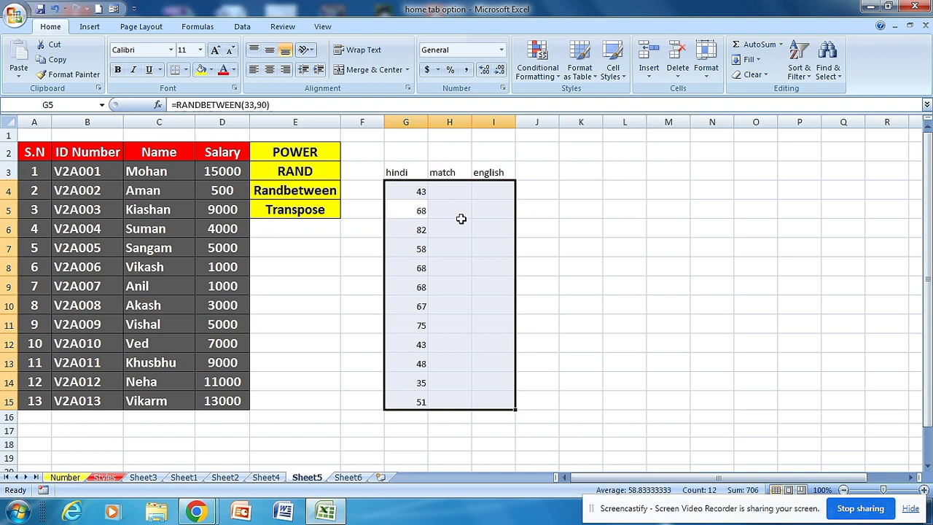
{"action": "key", "text": "ctrl+r"}
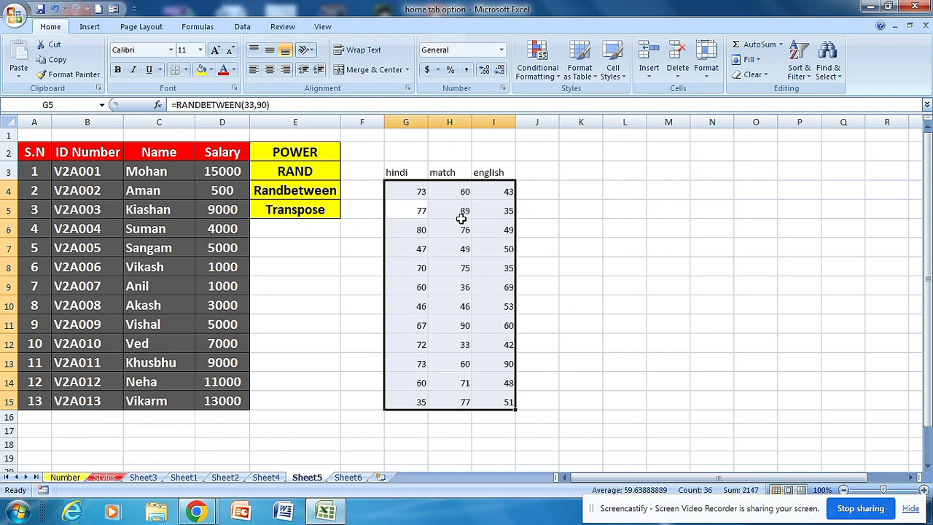
- Highlight the headings and marks table, then recalculate with F9 for fresh random marks
{"action": "left_click", "coordinate": [558, 244]}
{"action": "mouse_move", "coordinate": [392, 192]}
{"action": "left_mouse_down"}
{"action": "mouse_move", "coordinate": [517, 354]}
{"action": "mouse_move", "coordinate": [484, 398]}
{"action": "left_mouse_up"}
{"action": "left_click", "coordinate": [577, 328]}
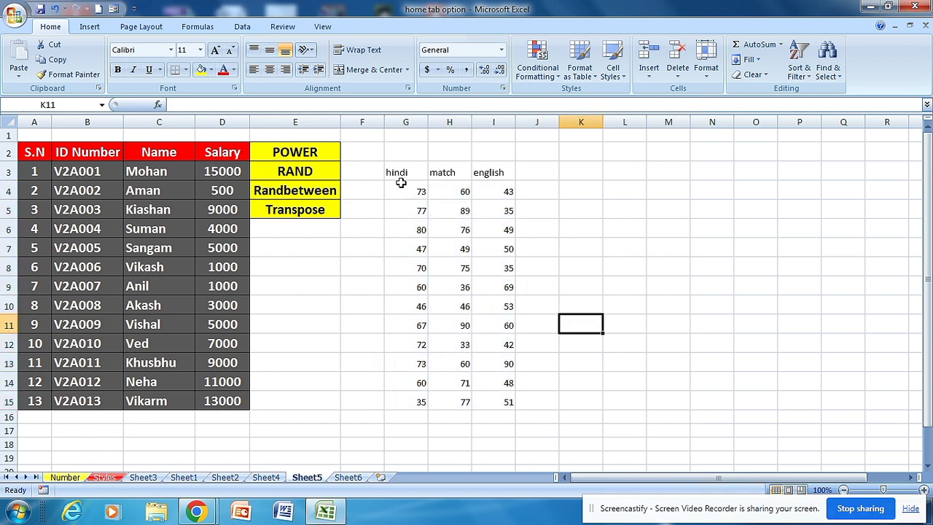
{"action": "left_click_drag", "start_coordinate": [416, 173], "coordinate": [537, 175]}
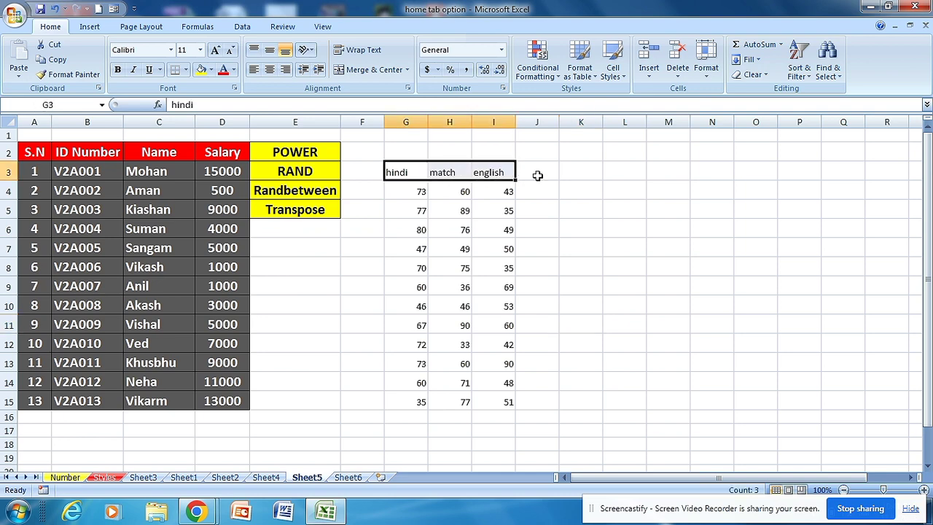
{"action": "left_click", "coordinate": [619, 188]}
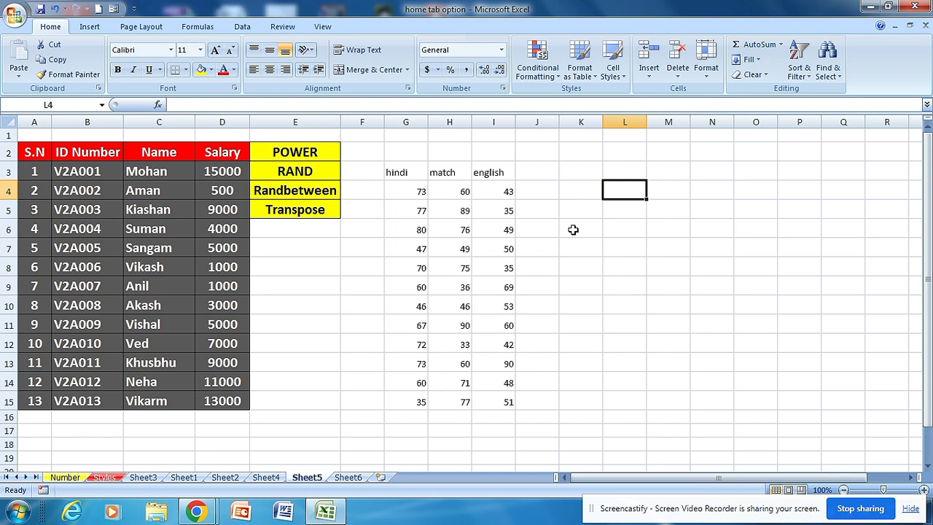
{"action": "mouse_move", "coordinate": [388, 177]}
{"action": "left_mouse_down"}
{"action": "mouse_move", "coordinate": [495, 312]}
{"action": "mouse_move", "coordinate": [509, 377]}
{"action": "left_mouse_up"}
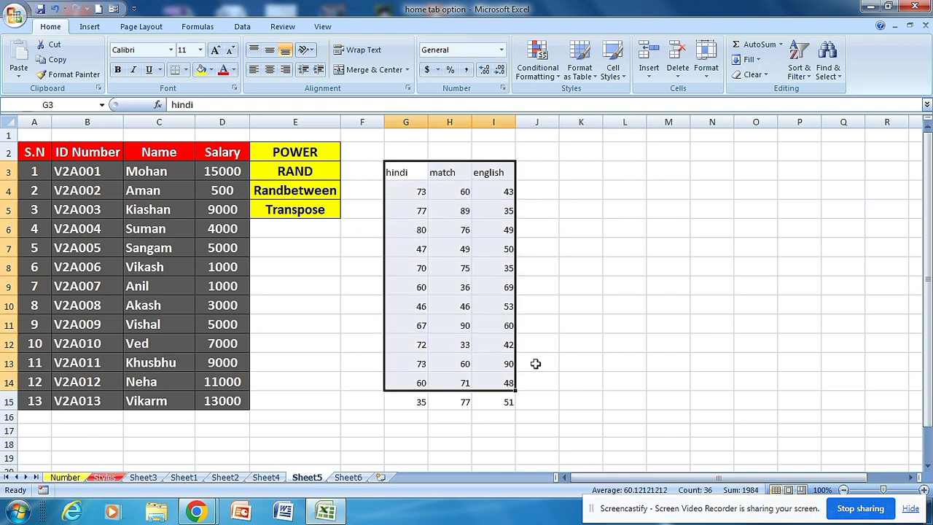
{"action": "left_click", "coordinate": [535, 363]}
{"action": "mouse_move", "coordinate": [411, 198]}
{"action": "left_mouse_down"}
{"action": "mouse_move", "coordinate": [506, 294]}
{"action": "mouse_move", "coordinate": [510, 407]}
{"action": "left_mouse_up"}
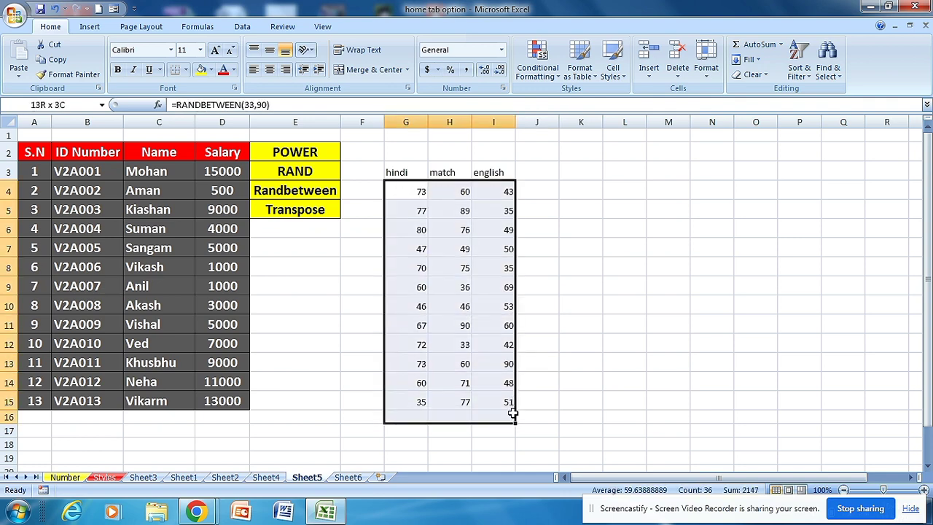
{"action": "left_click", "coordinate": [589, 328]}
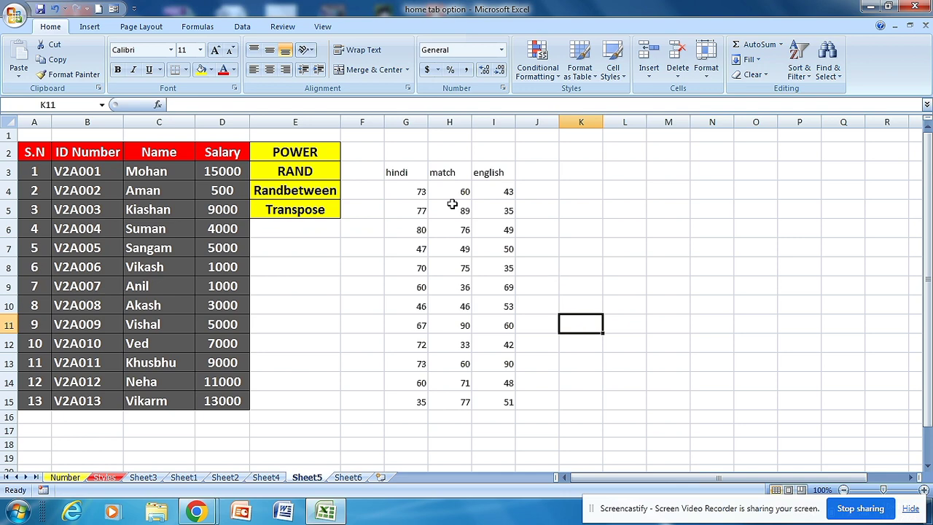
{"action": "left_click_drag", "start_coordinate": [387, 174], "coordinate": [536, 397]}
{"action": "left_click", "coordinate": [536, 397]}
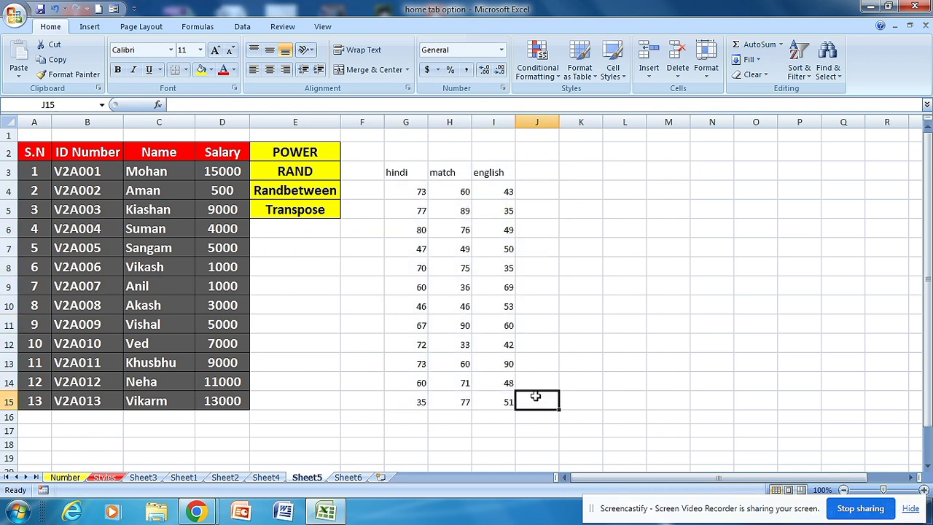
{"action": "key", "text": "F9"}
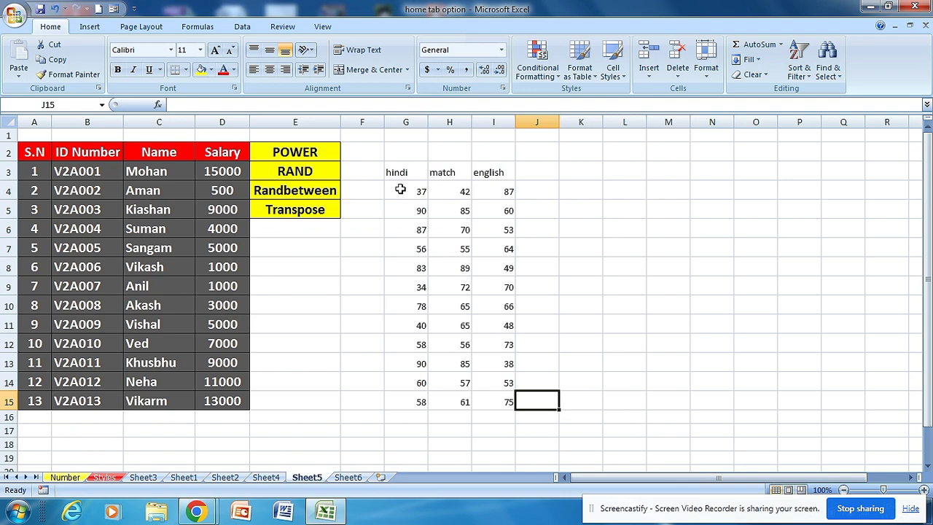
- Delete the hindi, match and english headings and their marks
{"action": "mouse_move", "coordinate": [372, 163]}
{"action": "left_mouse_down"}
{"action": "mouse_move", "coordinate": [534, 347]}
{"action": "mouse_move", "coordinate": [541, 410]}
{"action": "left_mouse_up"}
{"action": "key", "text": "Delete"}
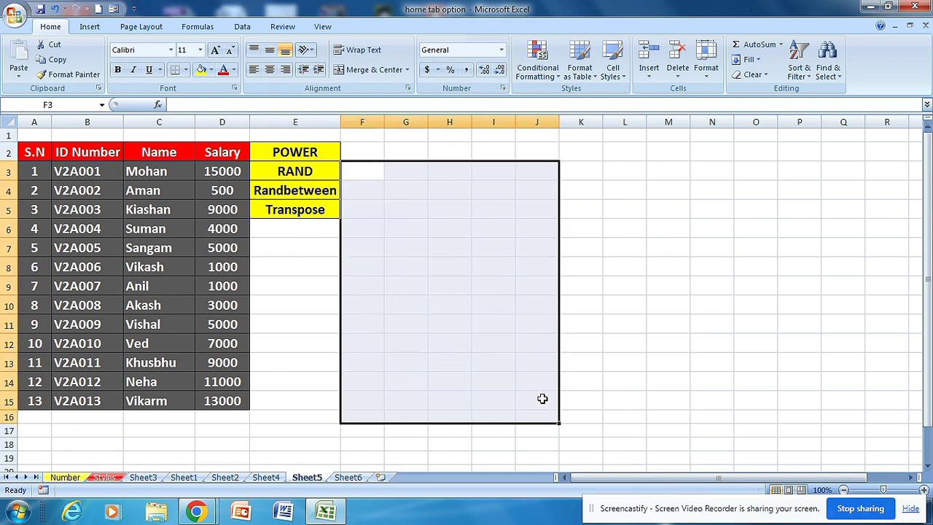
{"action": "left_click", "coordinate": [507, 286]}
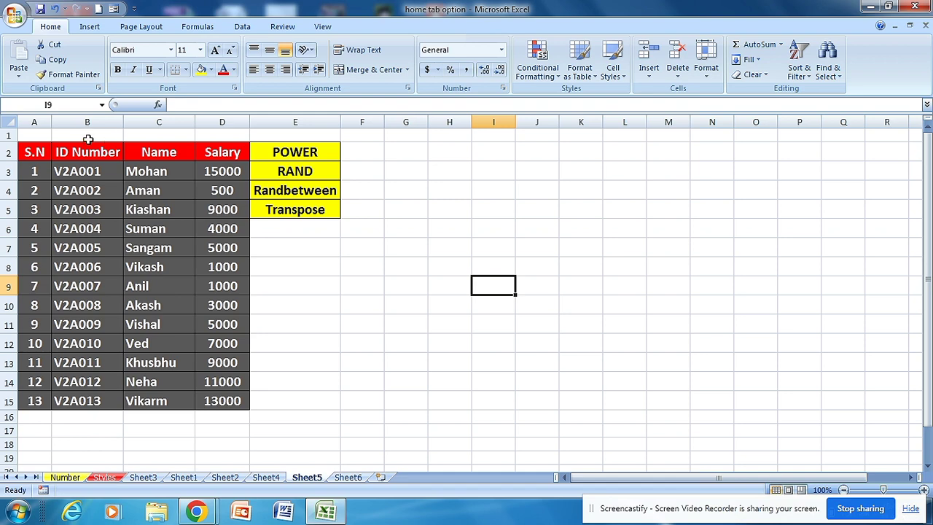
- Highlight the S.N, ID Number, Name and Salary columns of the employee table
{"action": "left_click_drag", "start_coordinate": [46, 145], "coordinate": [42, 358]}
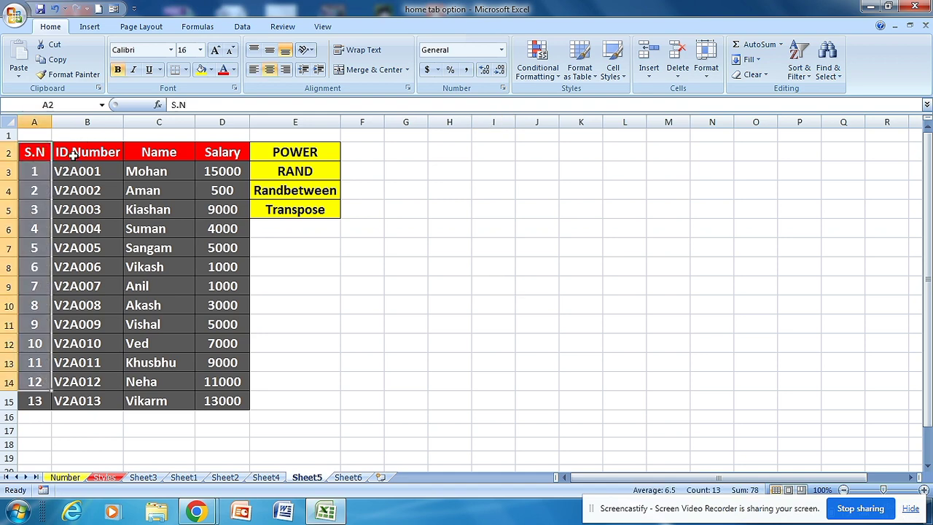
{"action": "left_click_drag", "start_coordinate": [73, 151], "coordinate": [103, 365]}
{"action": "left_click_drag", "start_coordinate": [169, 147], "coordinate": [172, 359]}
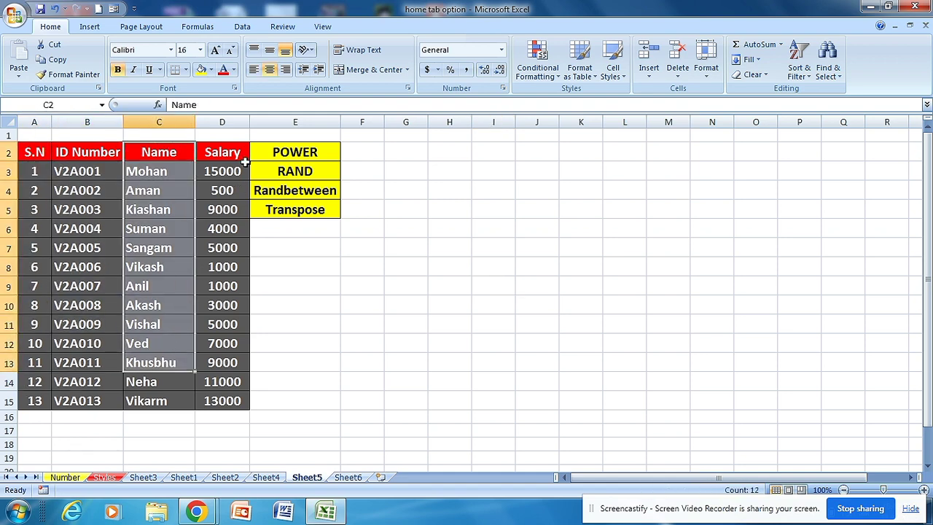
{"action": "left_click_drag", "start_coordinate": [240, 147], "coordinate": [231, 385]}
{"action": "mouse_move", "coordinate": [146, 151]}
{"action": "left_mouse_down"}
{"action": "mouse_move", "coordinate": [157, 343]}
{"action": "mouse_move", "coordinate": [148, 394]}
{"action": "left_mouse_up"}
{"action": "left_click", "coordinate": [268, 213]}
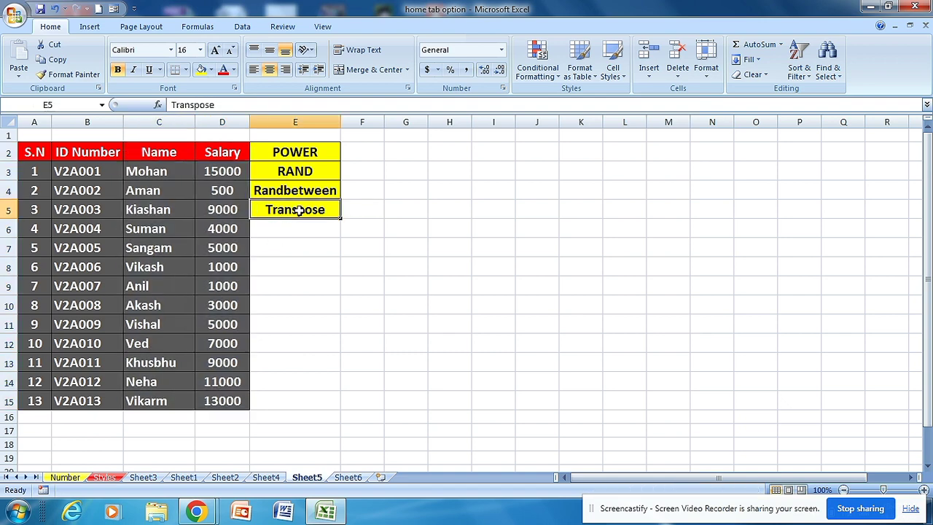
{"action": "left_click_drag", "start_coordinate": [122, 156], "coordinate": [140, 387]}
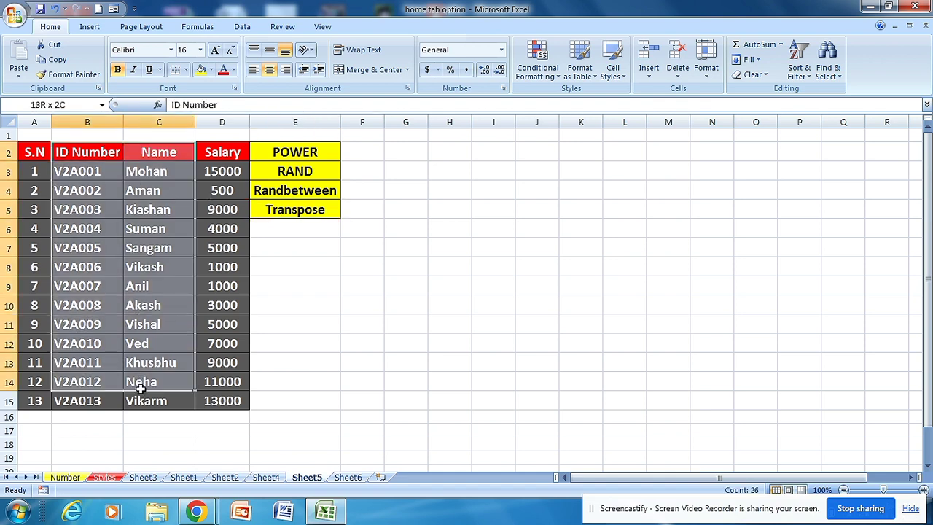
{"action": "left_click", "coordinate": [409, 291]}
- Point out the header row A2:D2 and select G4:G7 as the output range
{"action": "left_click", "coordinate": [414, 190]}
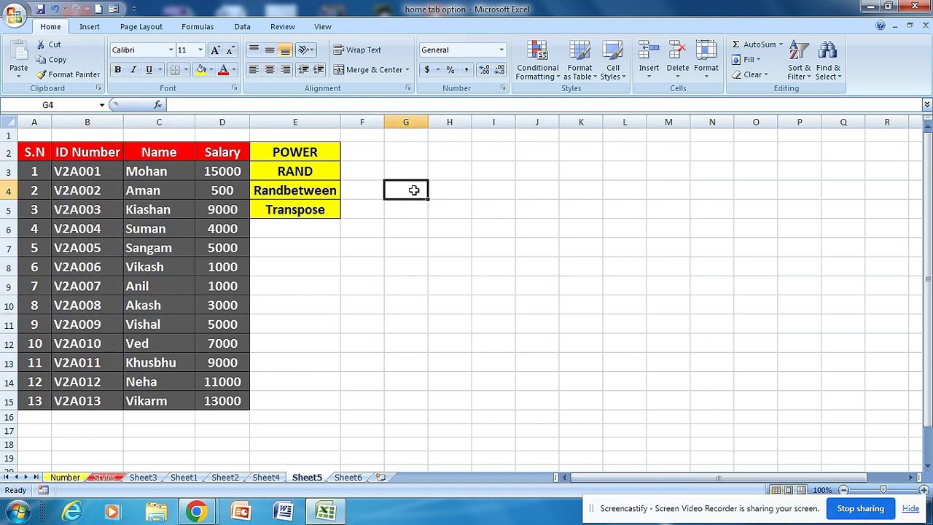
{"action": "left_click", "coordinate": [34, 152]}
{"action": "left_click", "coordinate": [87, 152]}
{"action": "left_click", "coordinate": [159, 151]}
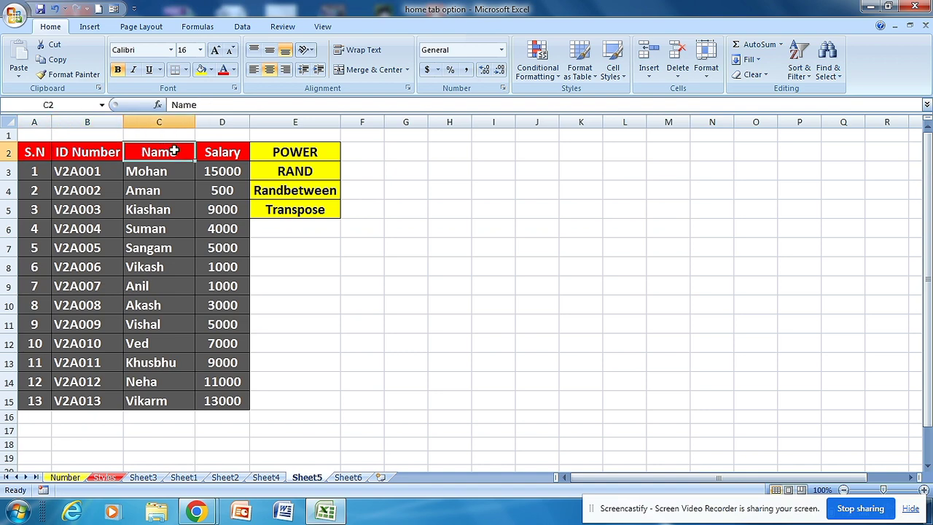
{"action": "left_click", "coordinate": [206, 152]}
{"action": "left_click_drag", "start_coordinate": [42, 152], "coordinate": [40, 151]}
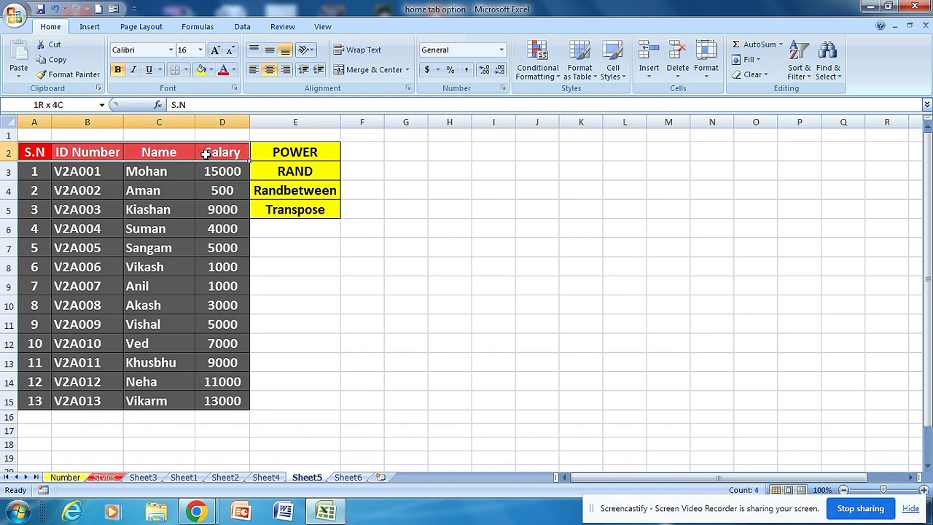
{"action": "left_click", "coordinate": [135, 152]}
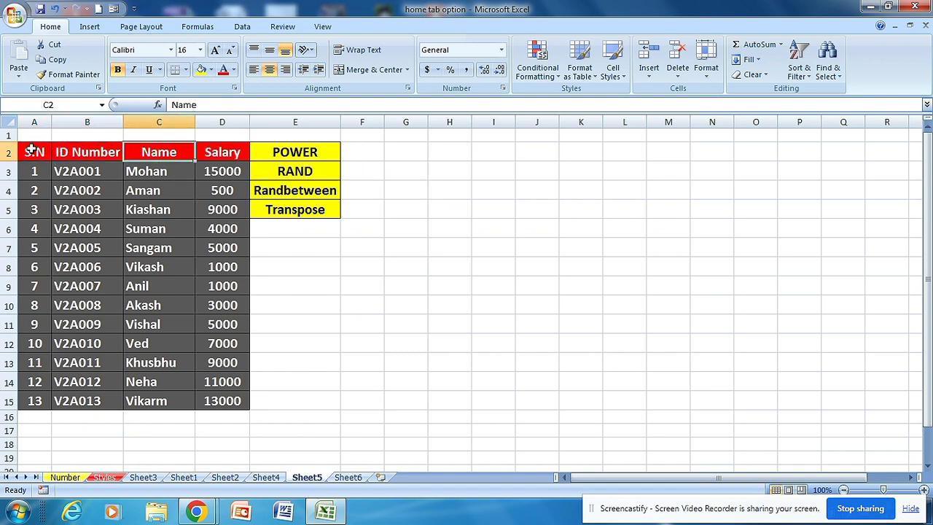
{"action": "left_click_drag", "start_coordinate": [35, 152], "coordinate": [219, 152]}
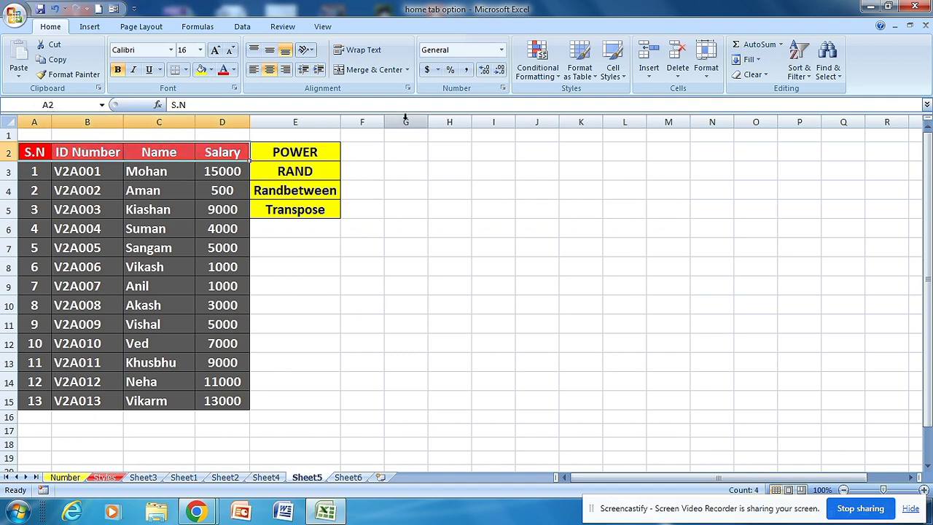
{"action": "left_click", "coordinate": [410, 191]}
{"action": "left_click_drag", "start_coordinate": [406, 188], "coordinate": [406, 246]}
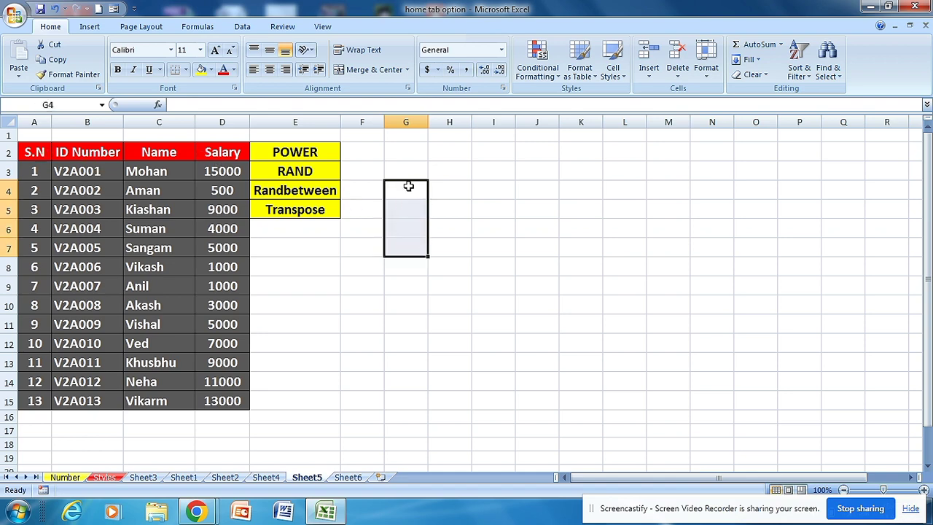
- Enter =TRANSPOSE(A2:D2) as an array in G4:G7, listing S.N to Salary vertically
{"action": "type", "text": "="}
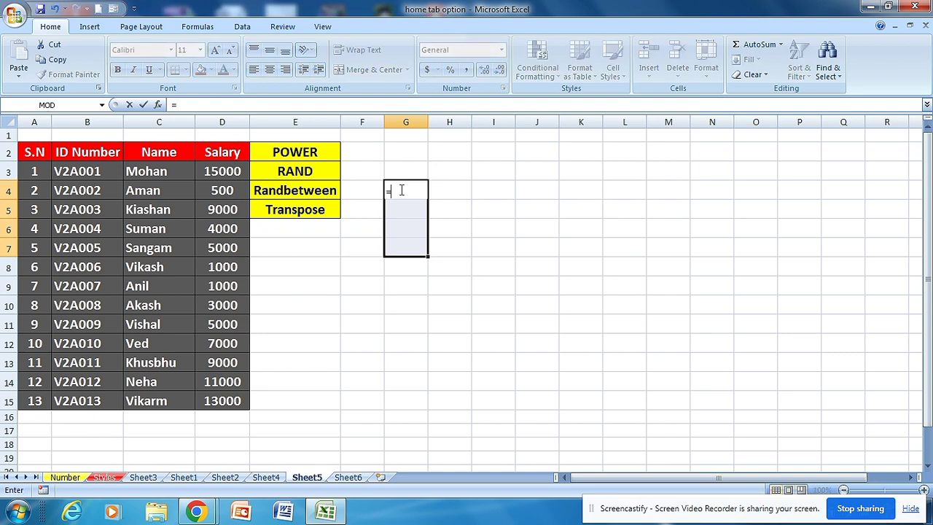
{"action": "type", "text": "tra"}
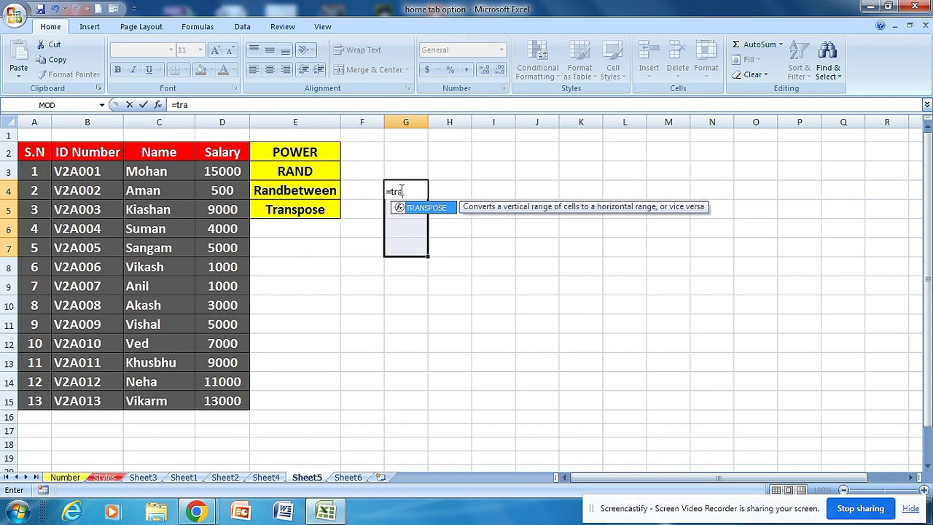
{"action": "key", "text": "Tab"}
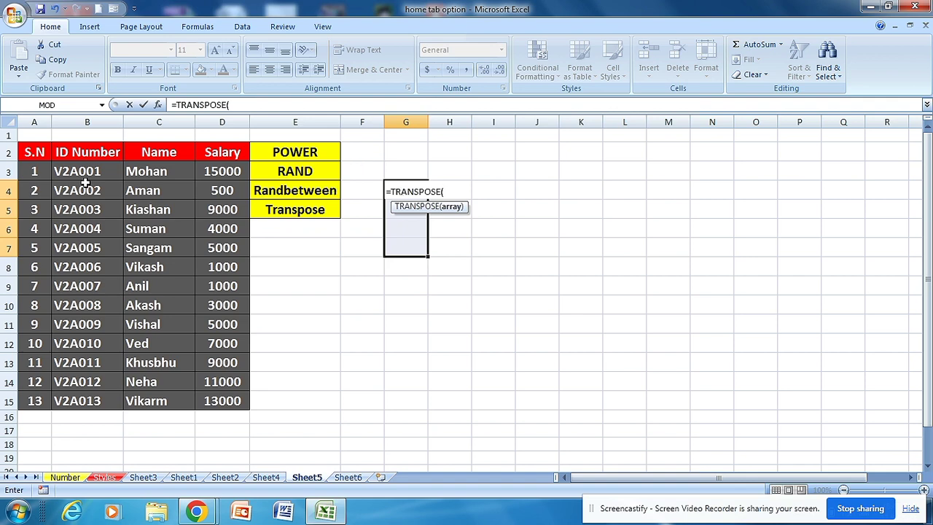
{"action": "left_click", "coordinate": [33, 151]}
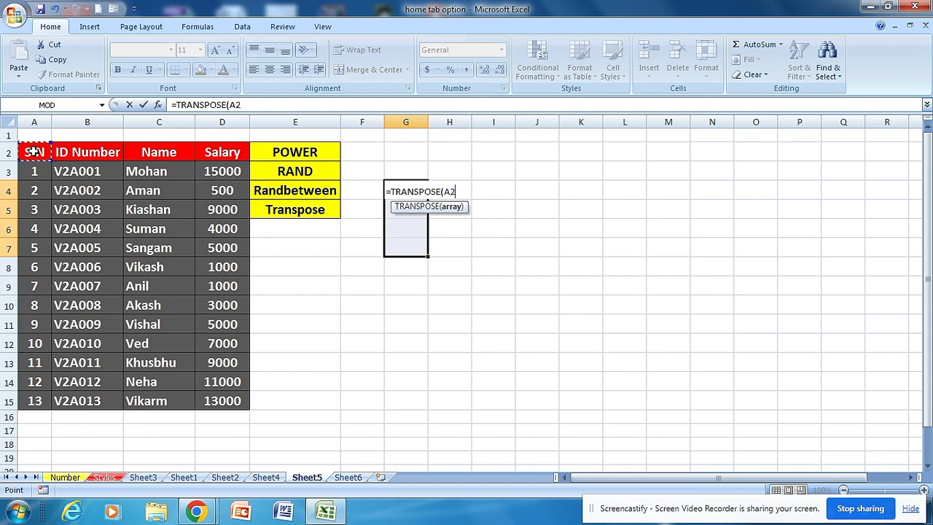
{"action": "left_click_drag", "start_coordinate": [32, 152], "coordinate": [214, 154]}
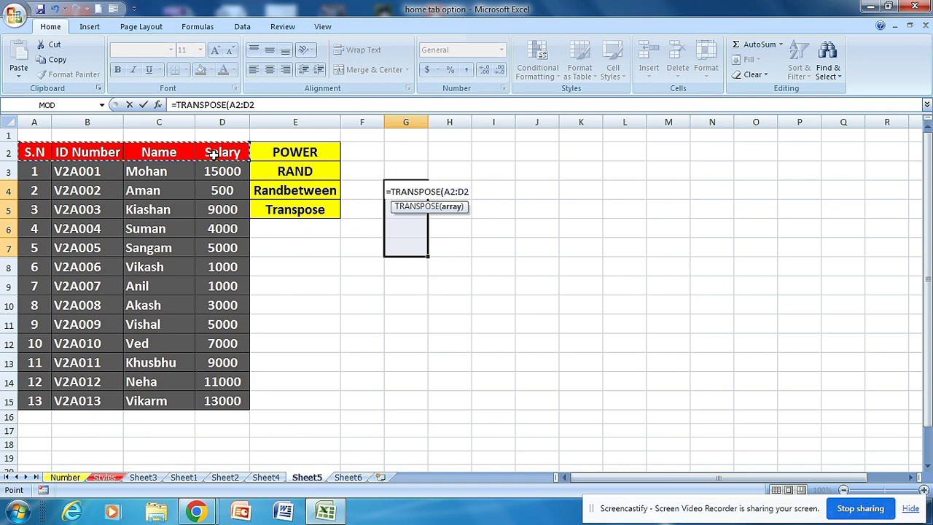
{"action": "type", "text": ")"}
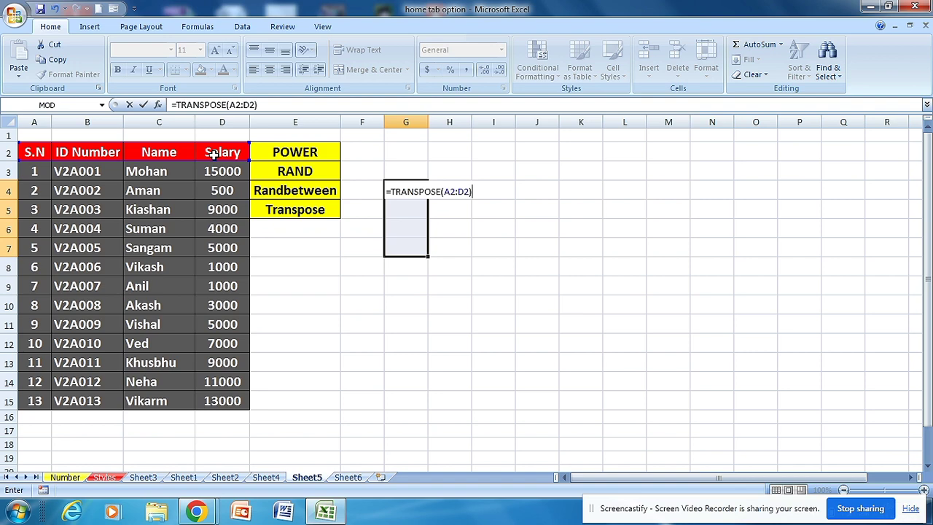
{"action": "key", "text": "ctrl+shift+Return"}
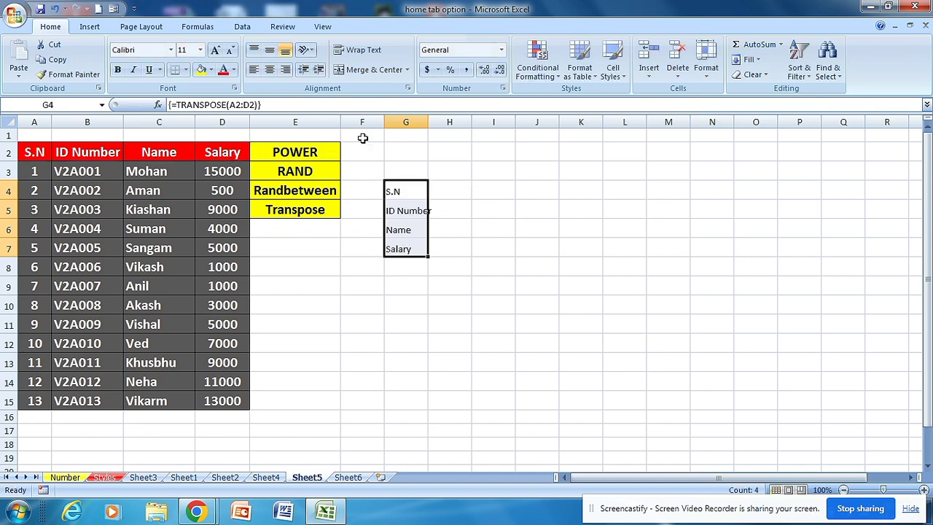
- Autofit column G so ID Number fits
{"action": "double_click", "coordinate": [429, 122]}
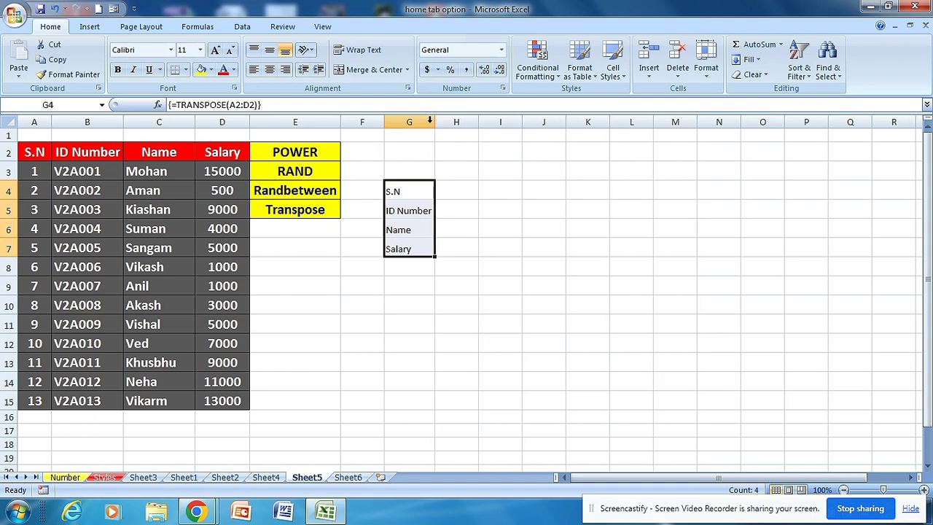
{"action": "left_click", "coordinate": [441, 235]}
{"action": "left_click_drag", "start_coordinate": [411, 192], "coordinate": [413, 249]}
{"action": "left_click", "coordinate": [417, 192]}
{"action": "left_click_drag", "start_coordinate": [422, 190], "coordinate": [420, 249]}
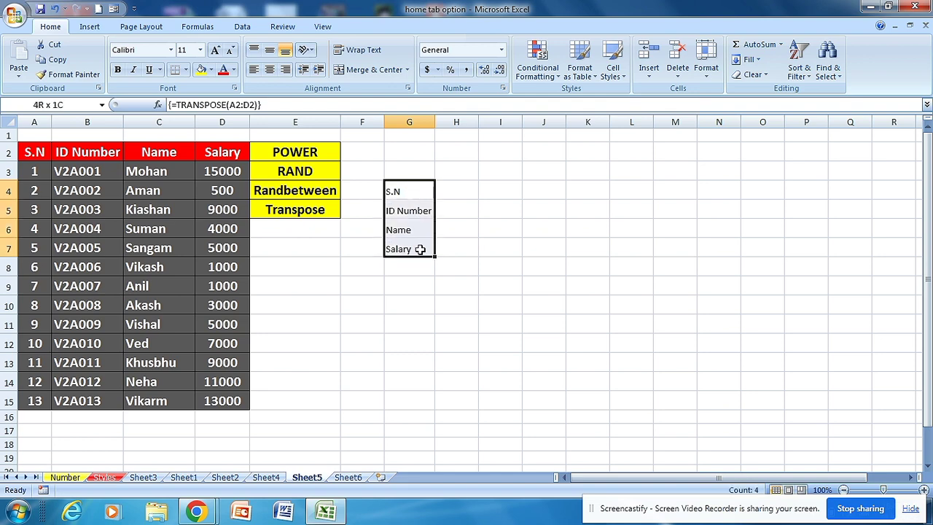
{"action": "left_click", "coordinate": [460, 243]}
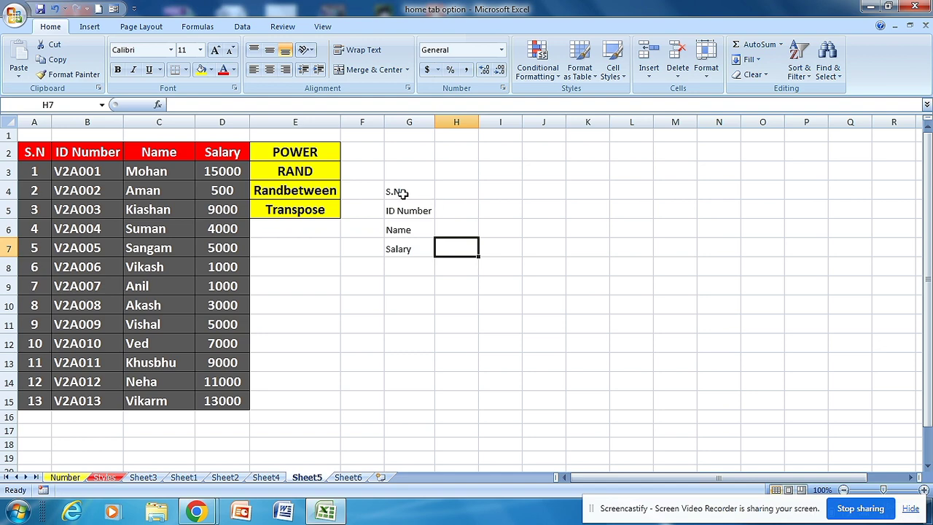
- Delete the vertical header array from G4:G7
{"action": "left_click", "coordinate": [44, 157]}
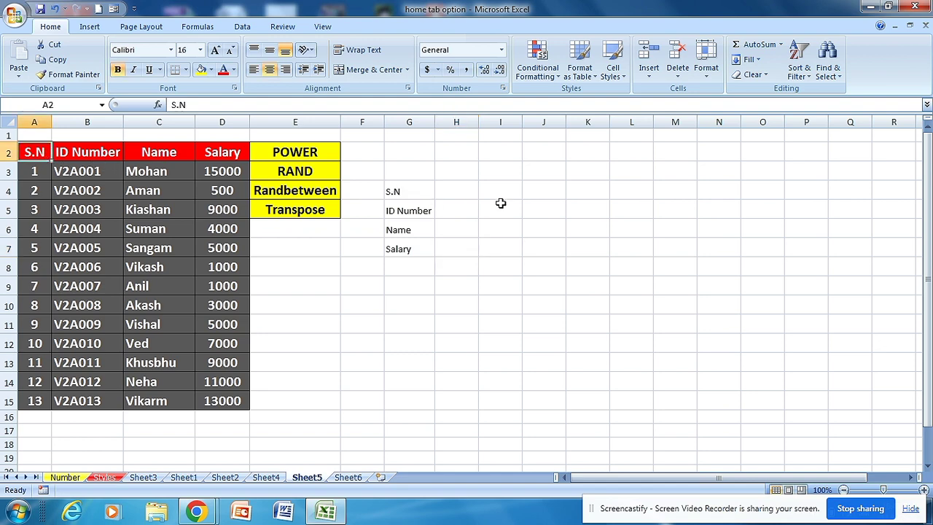
{"action": "mouse_move", "coordinate": [408, 191]}
{"action": "left_mouse_down"}
{"action": "mouse_move", "coordinate": [500, 248]}
{"action": "mouse_move", "coordinate": [717, 241]}
{"action": "left_mouse_up"}
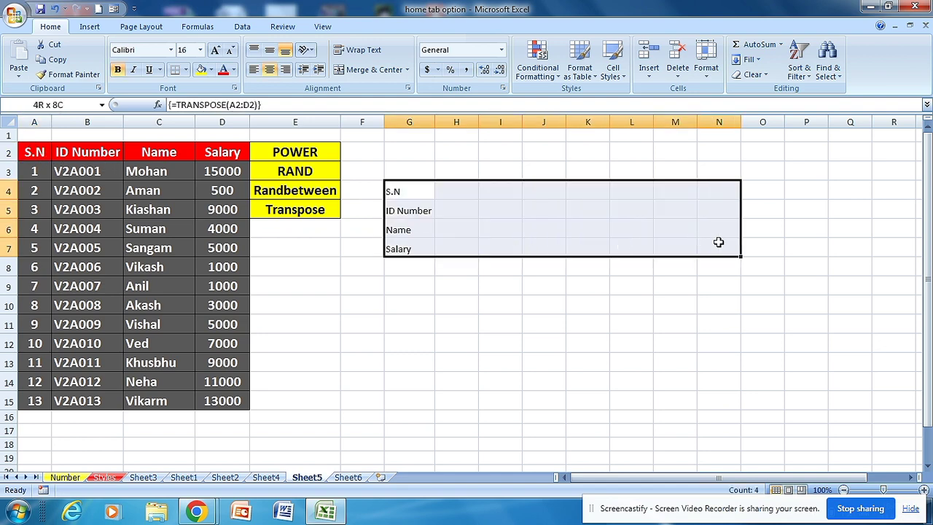
{"action": "left_click", "coordinate": [358, 236]}
{"action": "left_click_drag", "start_coordinate": [409, 169], "coordinate": [419, 274]}
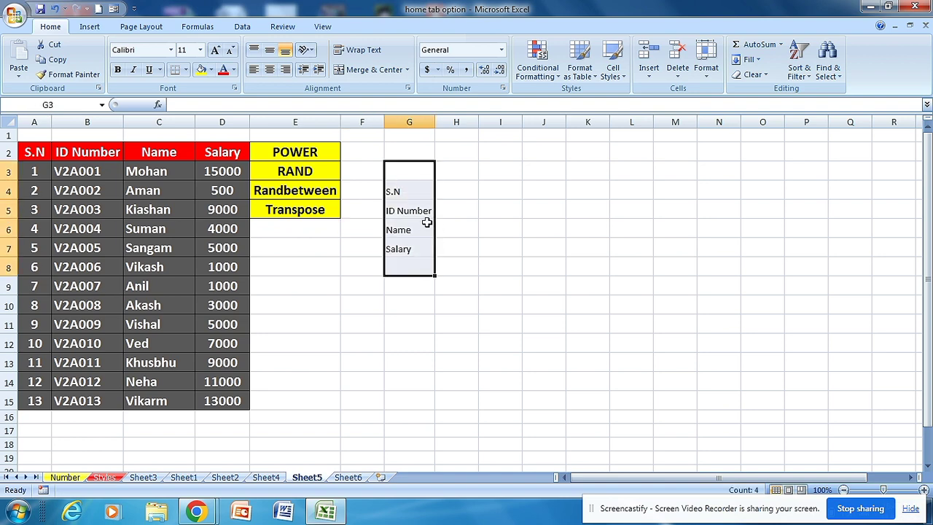
{"action": "left_click_drag", "start_coordinate": [405, 192], "coordinate": [409, 266]}
{"action": "left_click_drag", "start_coordinate": [412, 199], "coordinate": [423, 244]}
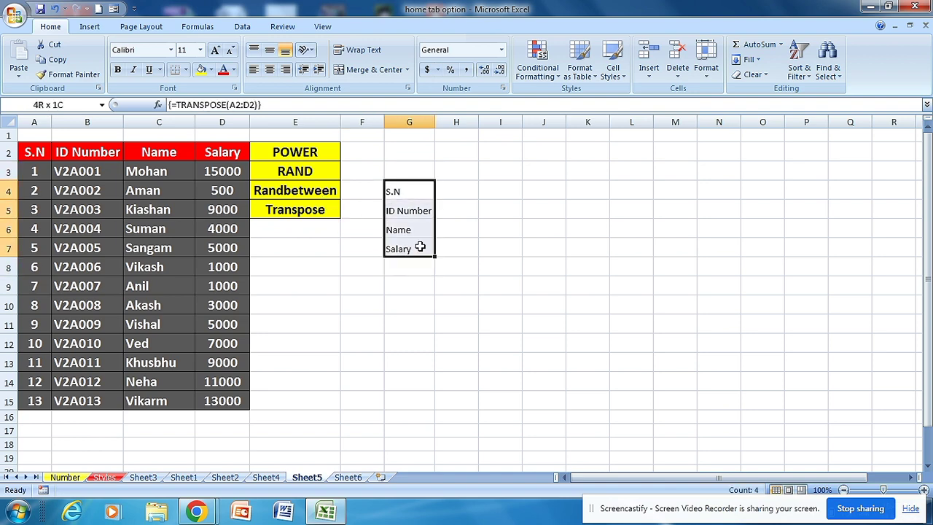
{"action": "left_click", "coordinate": [462, 231]}
{"action": "left_click_drag", "start_coordinate": [413, 192], "coordinate": [419, 251]}
{"action": "key", "text": "Delete"}
- Enter {=TRANSPOSE(A2:D15)} across G3:T6 to show the salary table sideways
{"action": "mouse_move", "coordinate": [408, 171]}
{"action": "left_mouse_down"}
{"action": "mouse_move", "coordinate": [237, 220]}
{"action": "mouse_move", "coordinate": [805, 229]}
{"action": "left_mouse_up"}
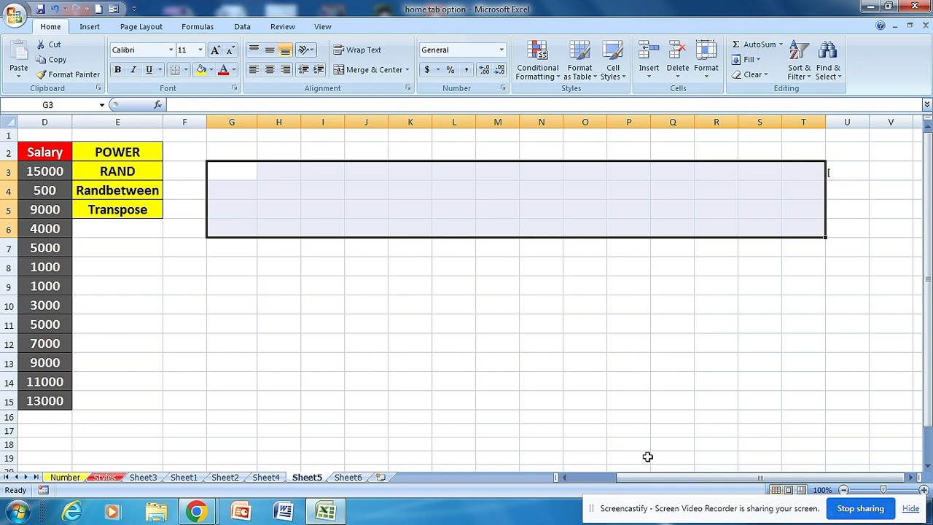
{"action": "left_click_drag", "start_coordinate": [654, 487], "coordinate": [605, 486]}
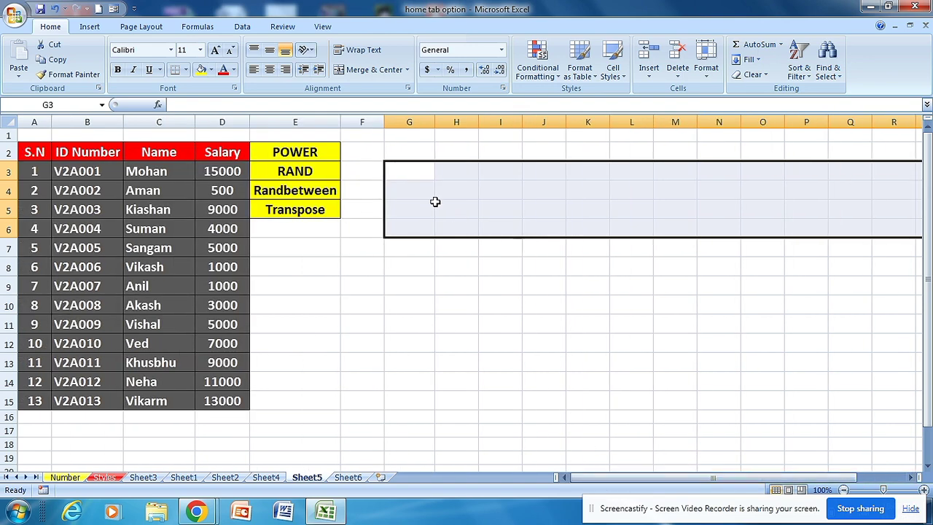
{"action": "type", "text": "="}
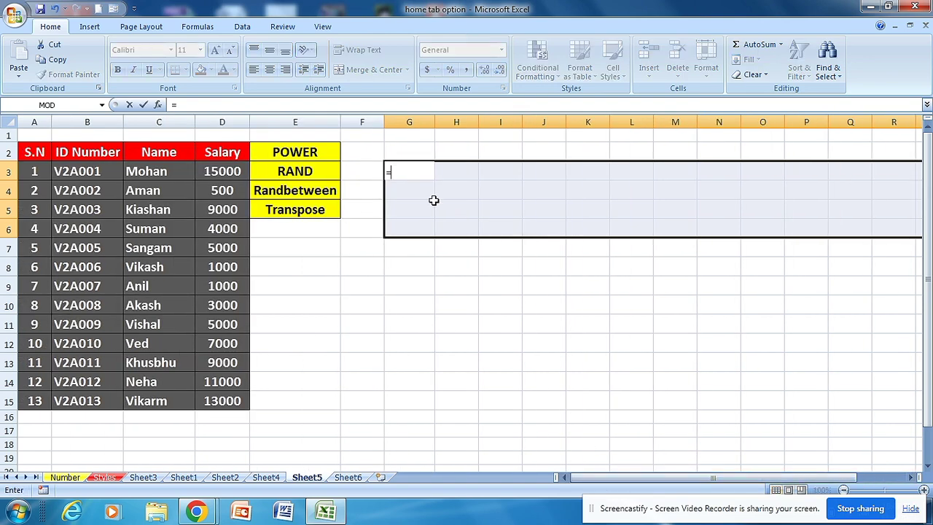
{"action": "type", "text": "t"}
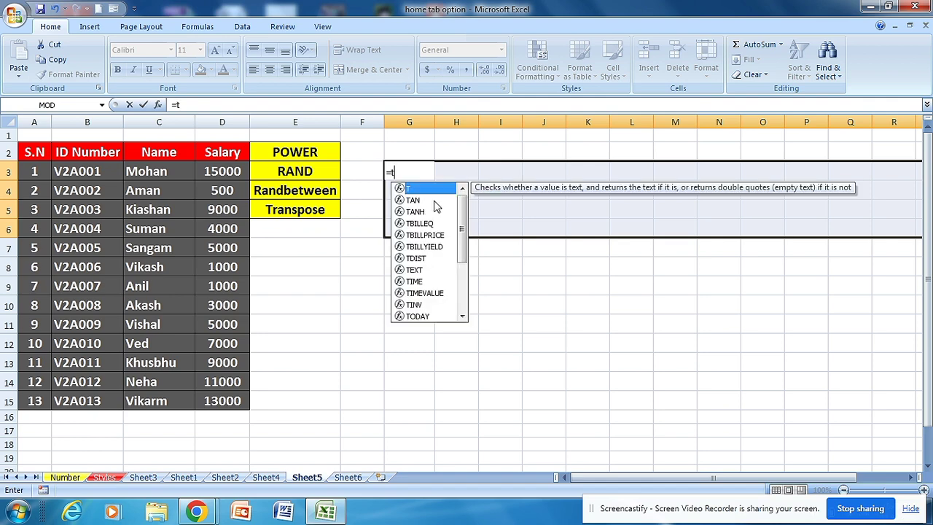
{"action": "type", "text": "r"}
{"action": "key", "text": "Tab"}
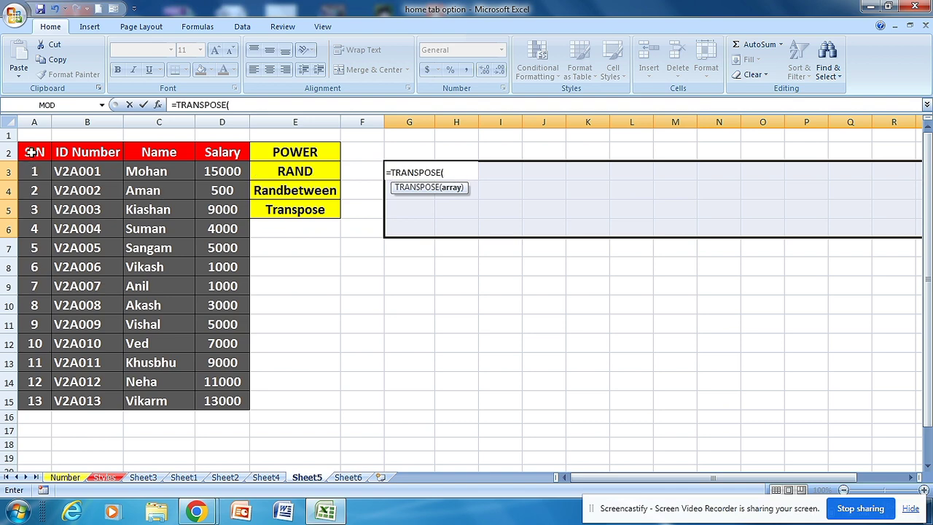
{"action": "left_click_drag", "start_coordinate": [31, 151], "coordinate": [220, 386]}
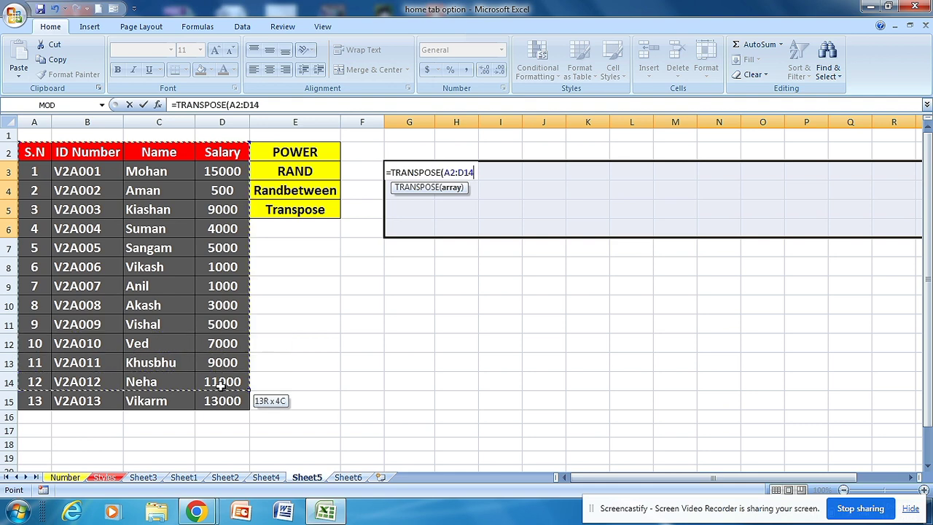
{"action": "left_click_drag", "start_coordinate": [220, 387], "coordinate": [222, 399]}
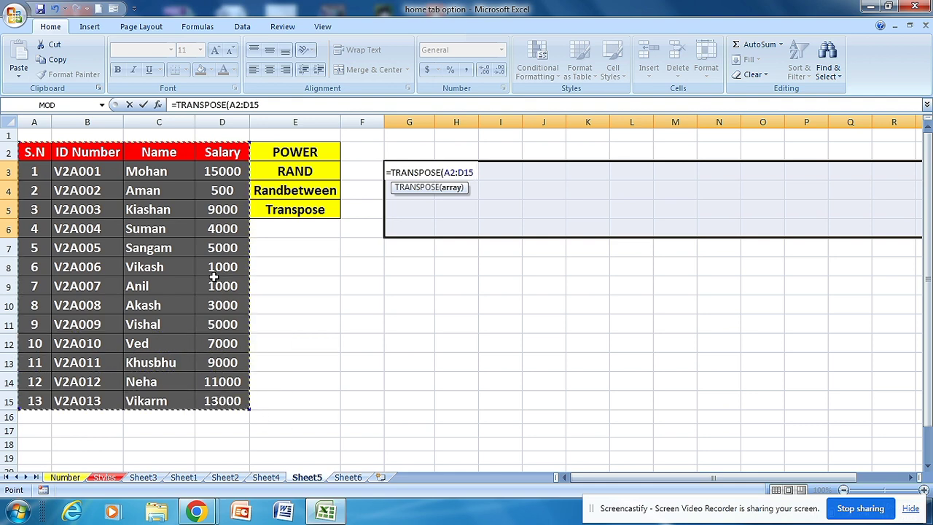
{"action": "type", "text": ")"}
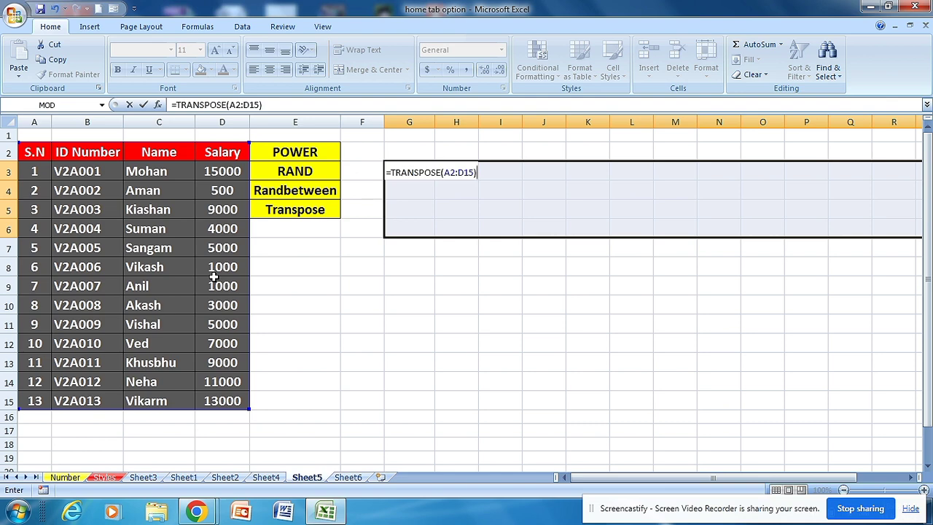
{"action": "key", "text": "ctrl+shift+Return"}
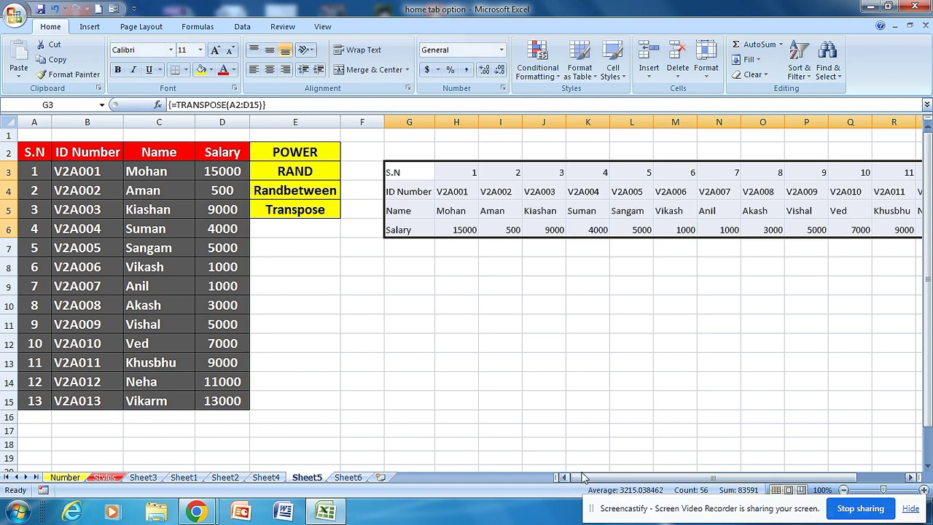
{"action": "left_click", "coordinate": [590, 470]}
{"action": "left_click_drag", "start_coordinate": [598, 479], "coordinate": [612, 479]}
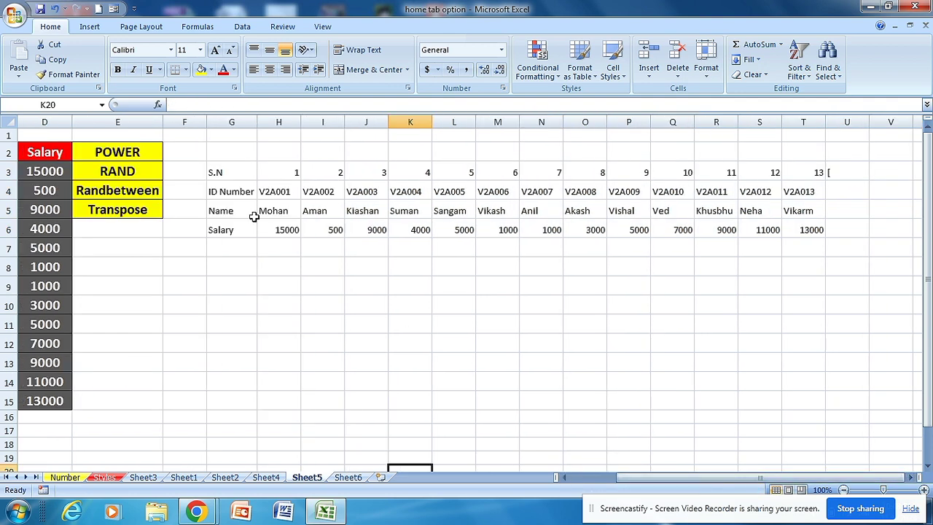
{"action": "mouse_move", "coordinate": [231, 172]}
{"action": "left_mouse_down"}
{"action": "mouse_move", "coordinate": [255, 204]}
{"action": "mouse_move", "coordinate": [787, 230]}
{"action": "left_mouse_up"}
{"action": "left_click", "coordinate": [306, 269]}
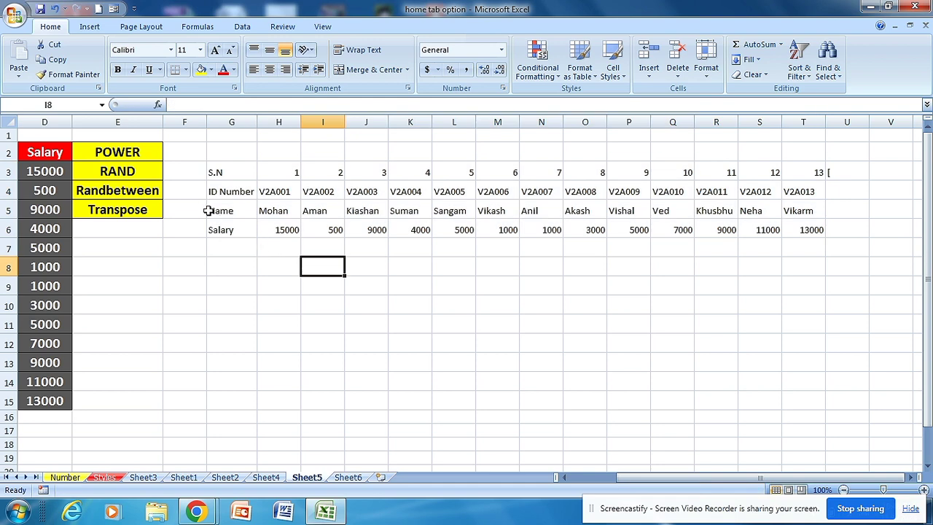
{"action": "left_click", "coordinate": [252, 249]}
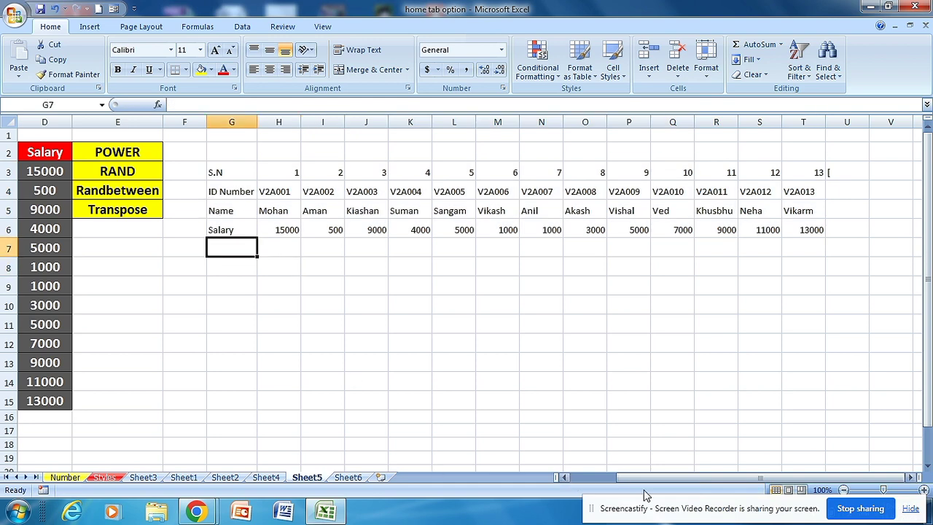
{"action": "left_click_drag", "start_coordinate": [656, 477], "coordinate": [597, 477]}
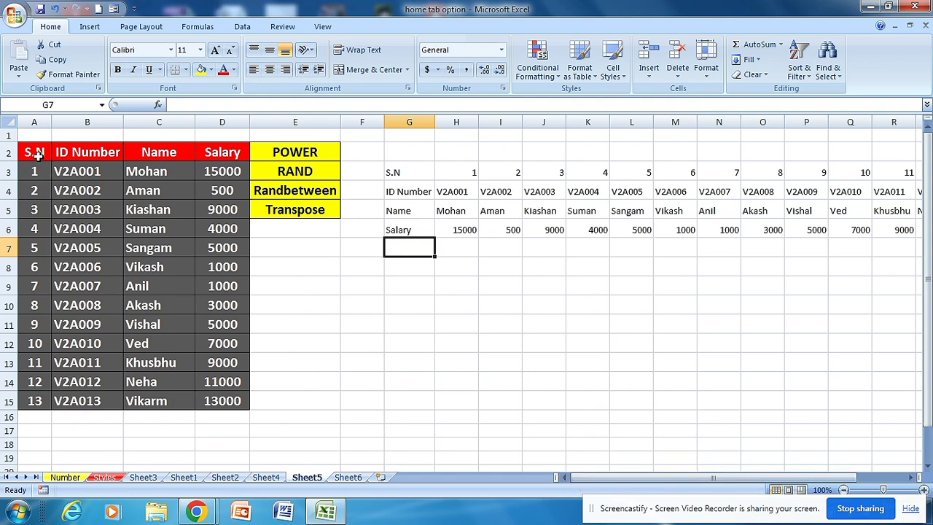
{"action": "left_click_drag", "start_coordinate": [34, 152], "coordinate": [233, 406]}
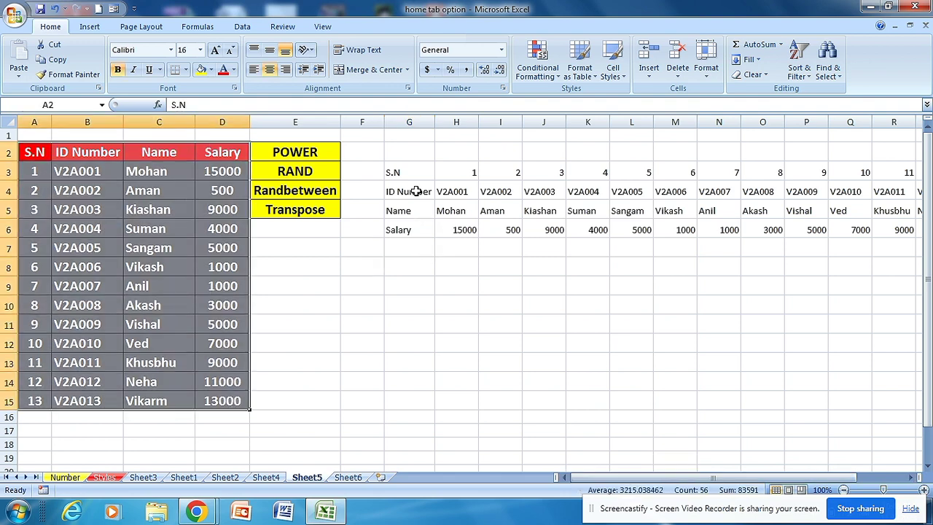
{"action": "left_click_drag", "start_coordinate": [397, 172], "coordinate": [823, 229]}
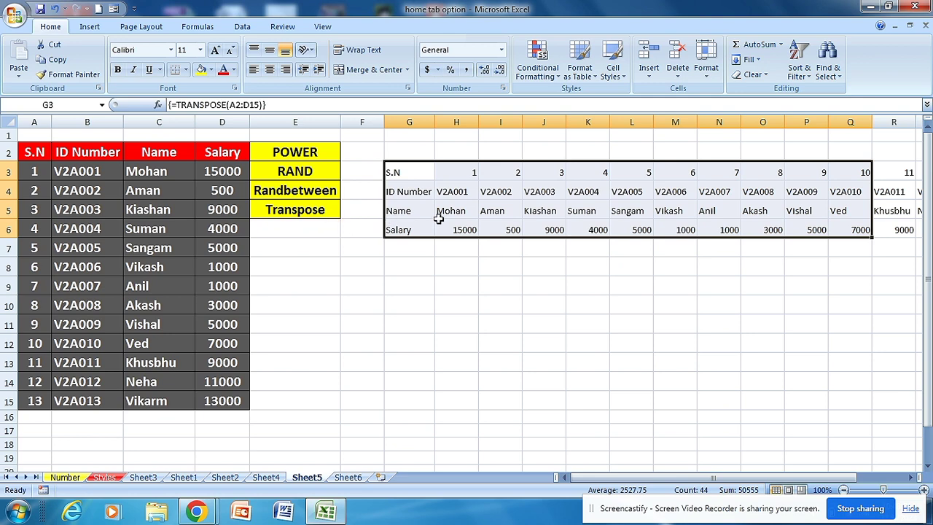
{"action": "mouse_move", "coordinate": [407, 172]}
{"action": "left_mouse_down"}
{"action": "mouse_move", "coordinate": [840, 241]}
{"action": "mouse_move", "coordinate": [890, 228]}
{"action": "left_mouse_up"}
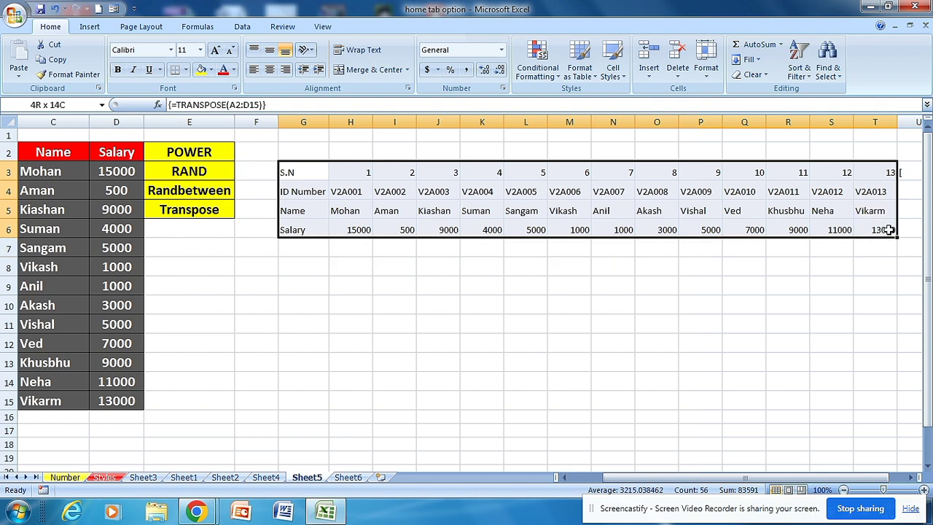
{"action": "left_click", "coordinate": [889, 229]}
{"action": "left_click", "coordinate": [450, 324]}
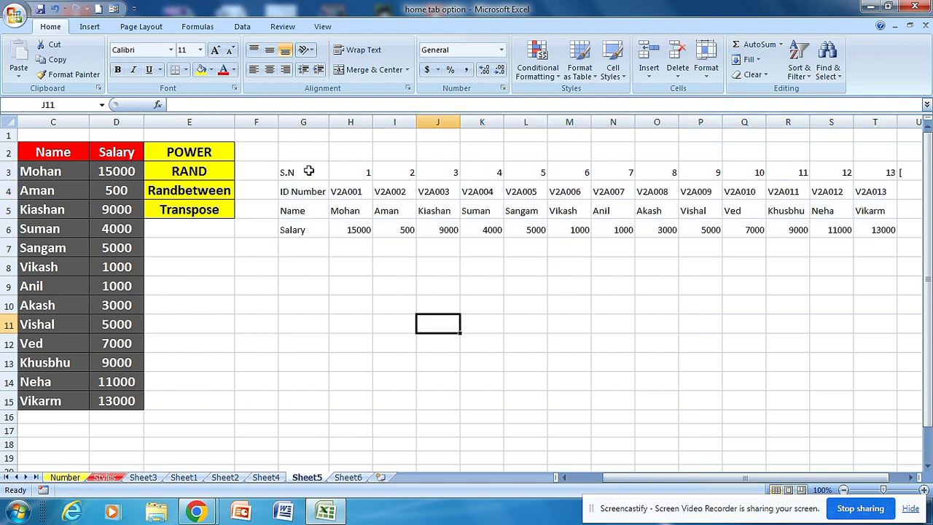
{"action": "left_click_drag", "start_coordinate": [309, 171], "coordinate": [869, 230]}
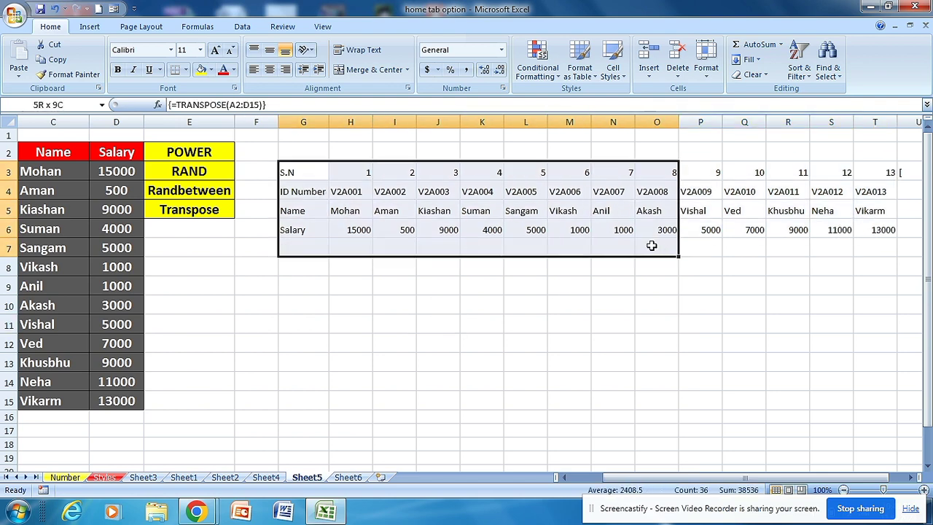